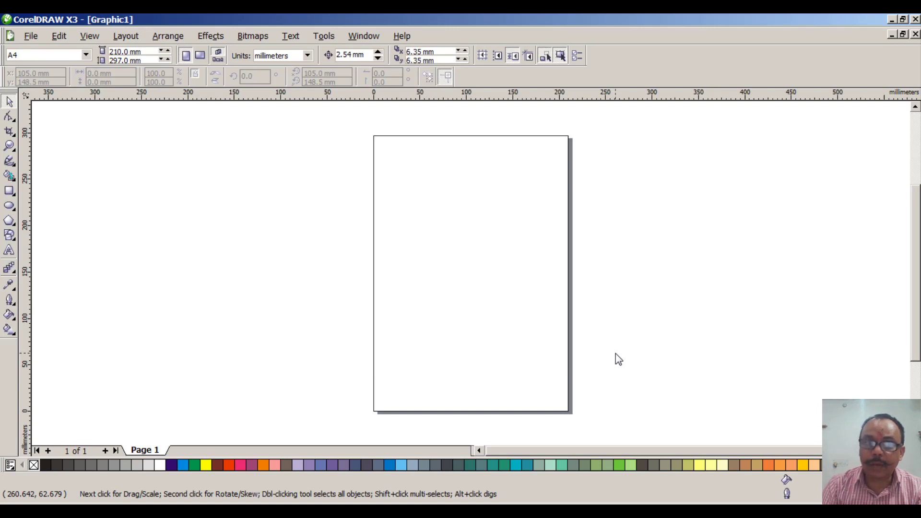
# Step: Add the artistic text "प्रो क्रियेटिव संस्थान, अलवर" on the page in the Abbasi Himalaya font
pyautogui.click(10, 250)
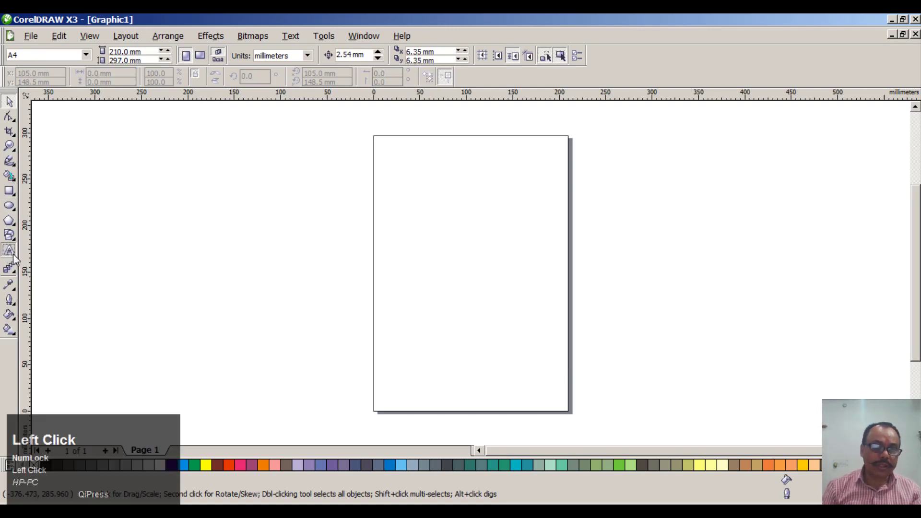
pyautogui.click(463, 204)
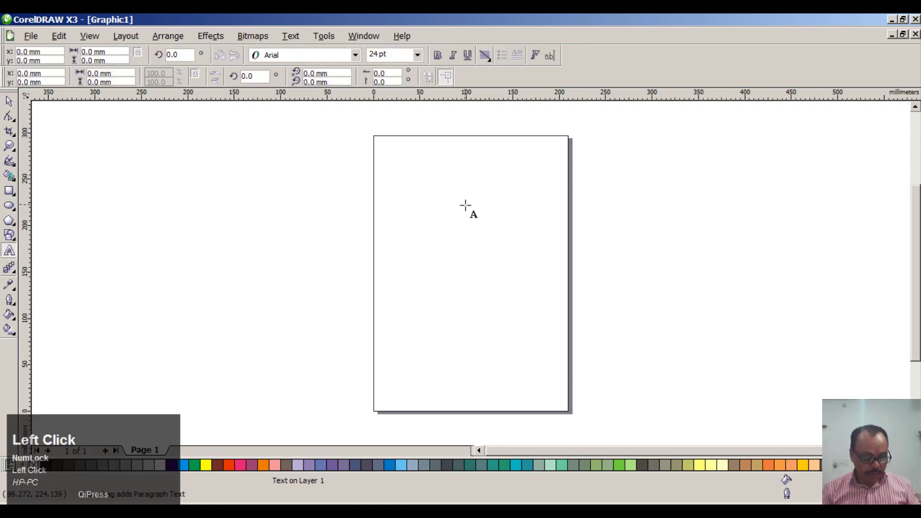
pyautogui.click(355, 55)
pyautogui.click(302, 84)
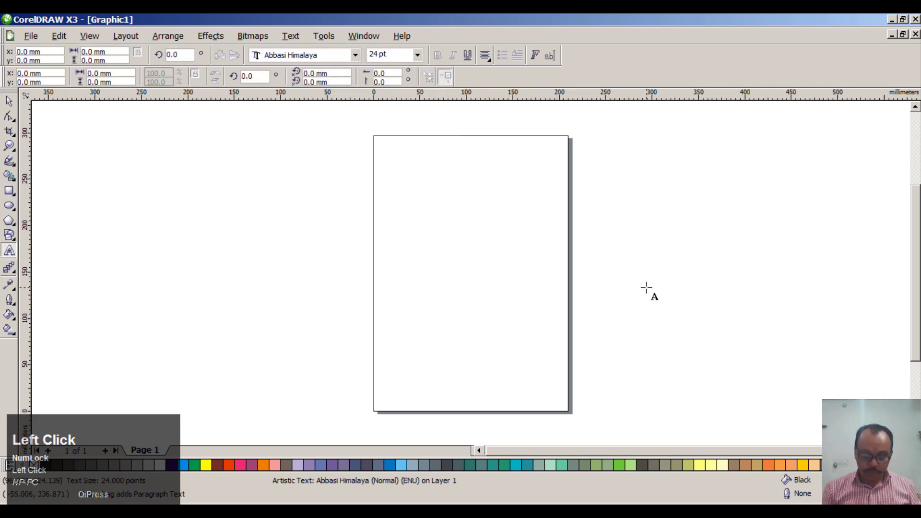
pyautogui.write('izks ')
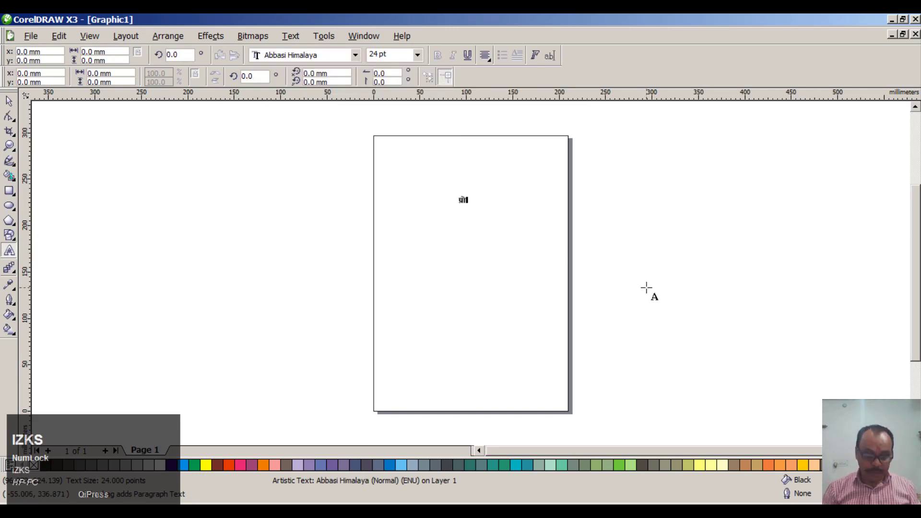
pyautogui.write('fd')
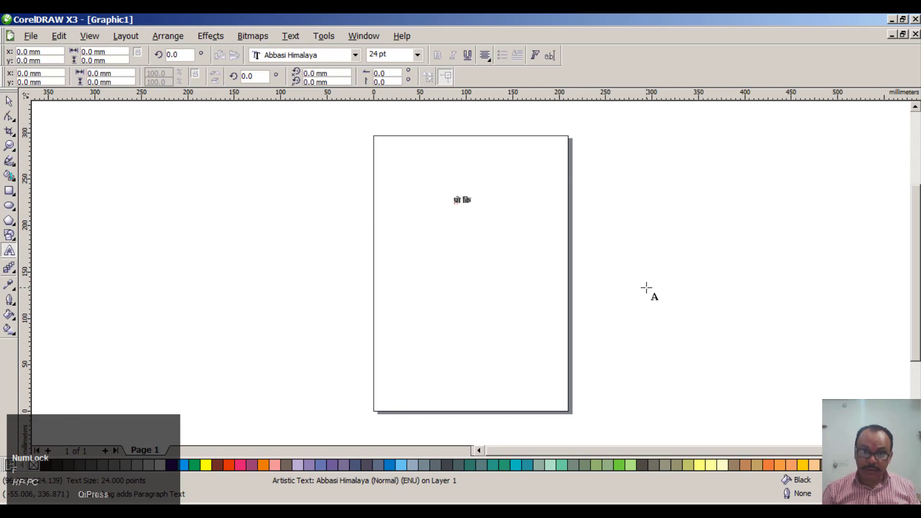
pyautogui.write('z;sfVo l')
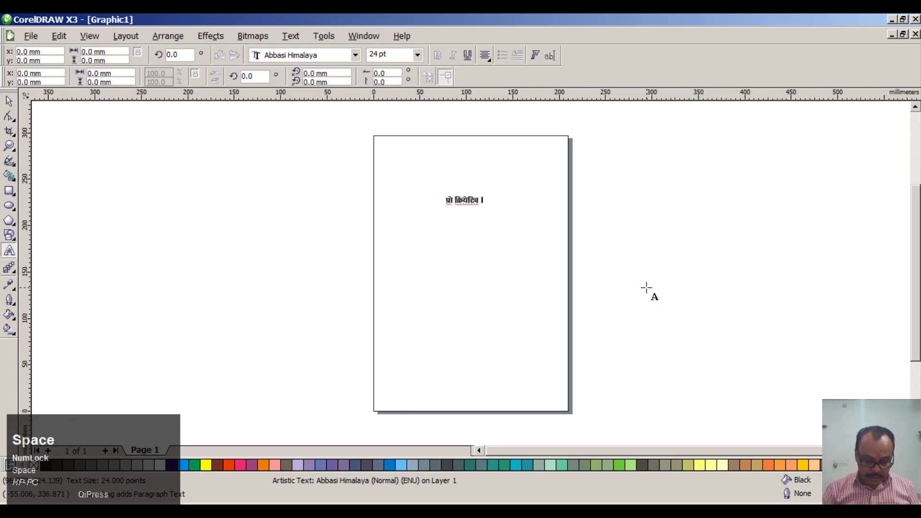
pyautogui.write('aLFkku')
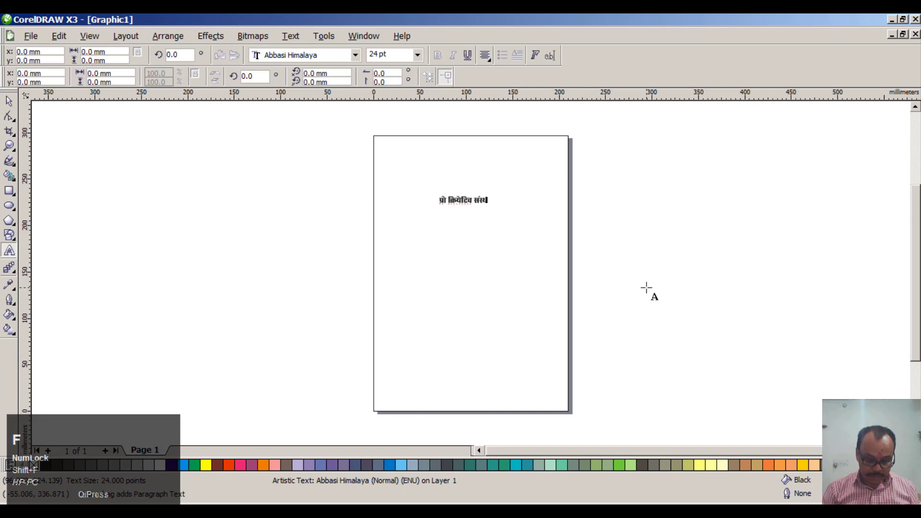
pyautogui.write(', vyoj')
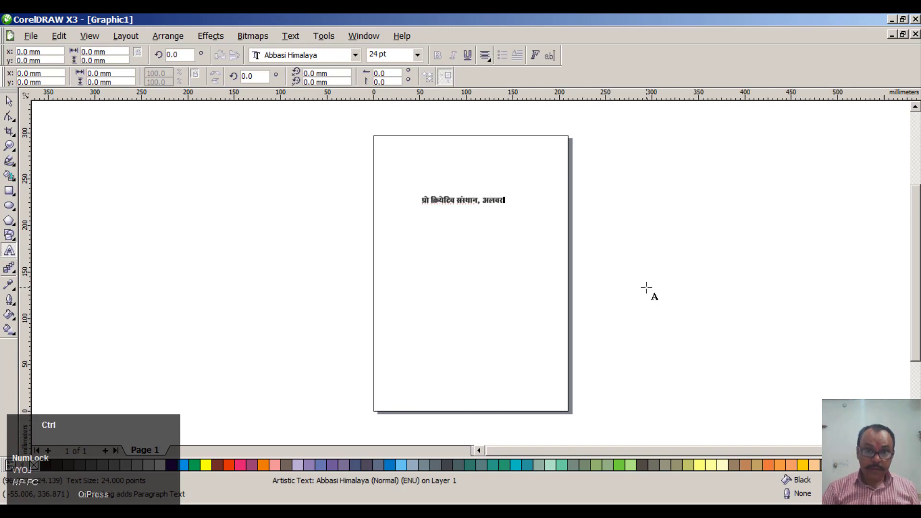
pyautogui.hotkey('ctrl', 'space')
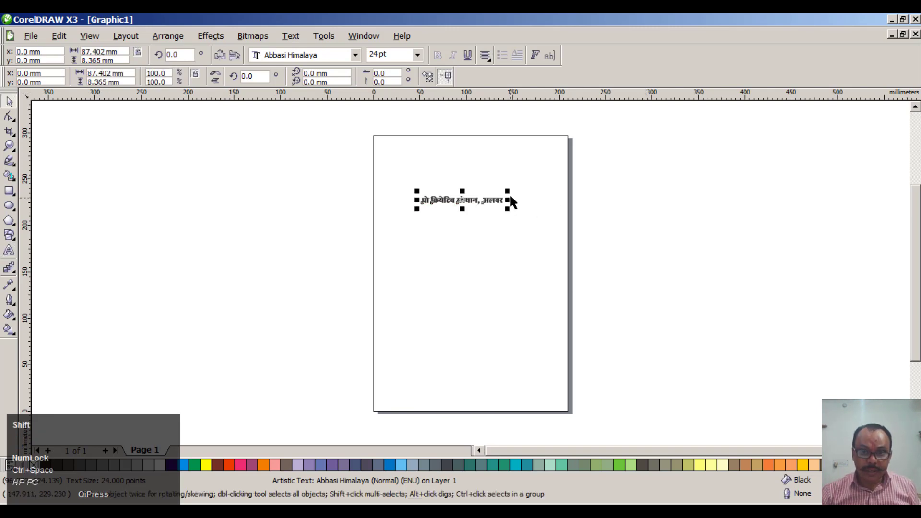
# Step: Enlarge the text line to about 148 mm wide and move it near the top edge of the page
pyautogui.moveTo(509, 194); pyautogui.dragTo(533, 192)
pyautogui.moveTo(478, 206); pyautogui.dragTo(485, 154)
pyautogui.press('F2')
pyautogui.moveTo(336, 132); pyautogui.dragTo(664, 251)
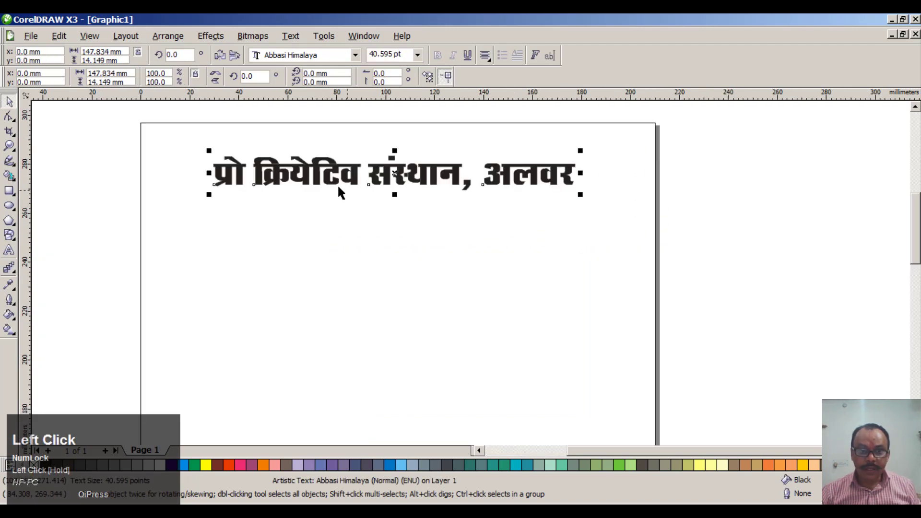
# Step: Place two evenly spaced copies of the text line directly below the original
pyautogui.moveTo(338, 180); pyautogui.dragTo(332, 232)
pyautogui.rightClick(332, 232)
pyautogui.hotkey('ctrl', 'r')
pyautogui.click(397, 316)
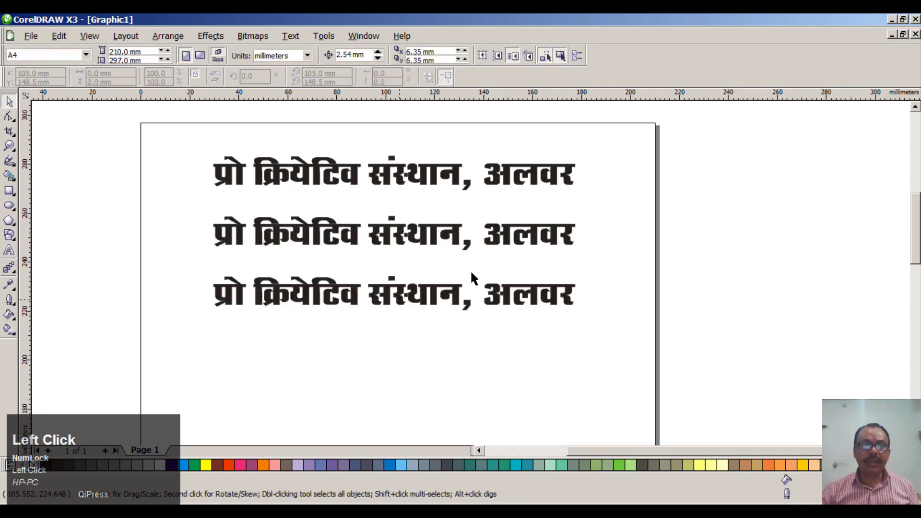
# Step: Draw a circle about 90 mm in diameter on the page below the three text lines
pyautogui.press('F3')
pyautogui.press('F4')
pyautogui.hotkey('shift', 'F4')
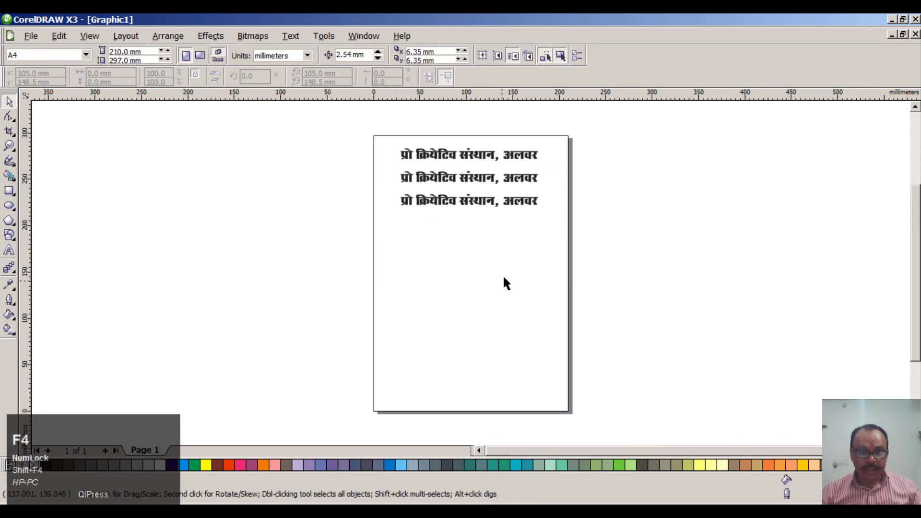
pyautogui.press('F2')
pyautogui.moveTo(332, 144); pyautogui.dragTo(588, 360)
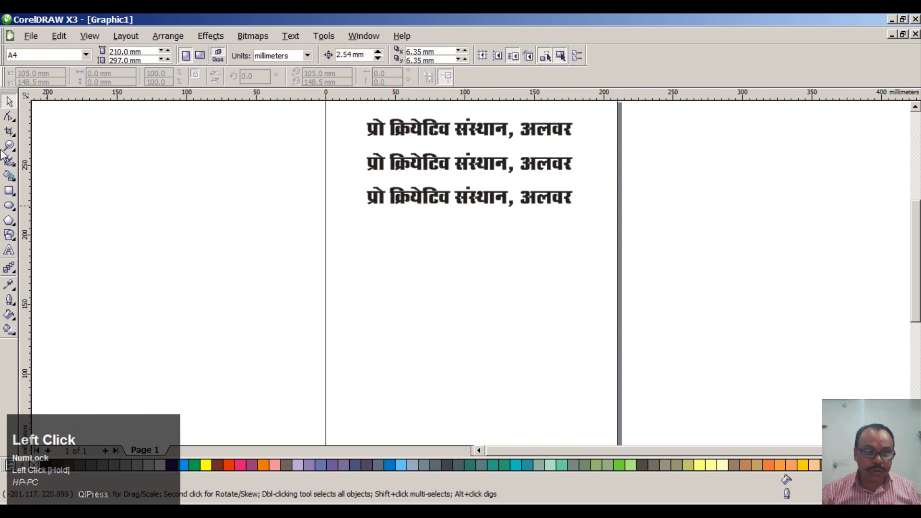
pyautogui.click(10, 206)
pyautogui.moveTo(395, 274); pyautogui.dragTo(521, 386)
pyautogui.press('space')
# Step: Fit the lowest text line to the circle with Fit Text To Path, and move the result beside the page's right edge
pyautogui.click(466, 202)
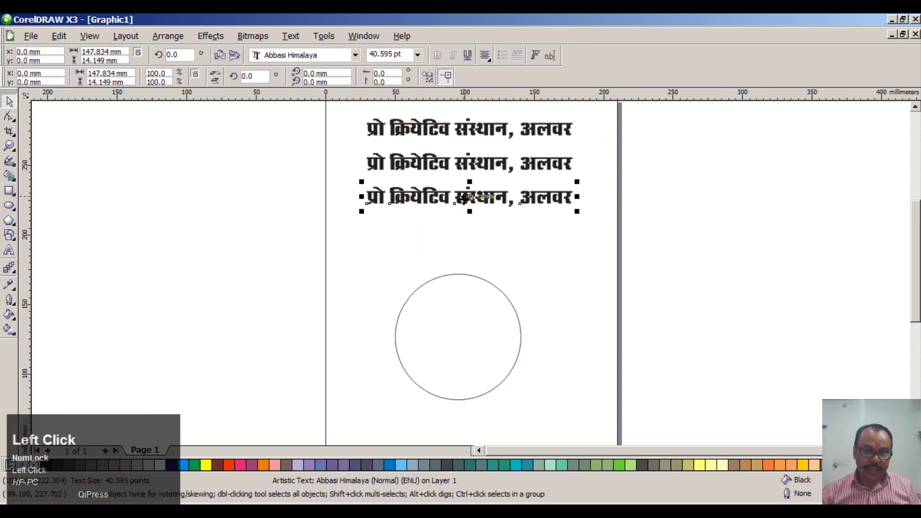
pyautogui.keyDown('shift'); pyautogui.click(460, 297); pyautogui.keyUp('shift')
pyautogui.click(290, 36)
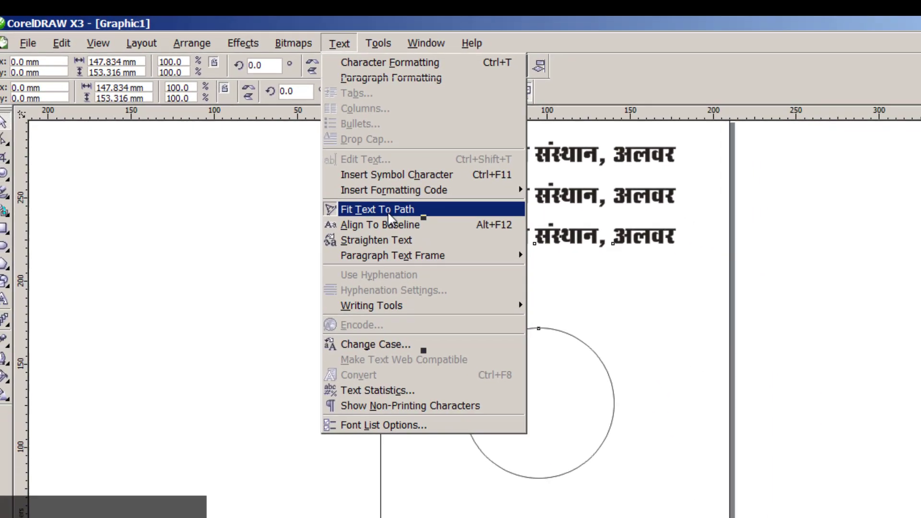
pyautogui.click(430, 242)
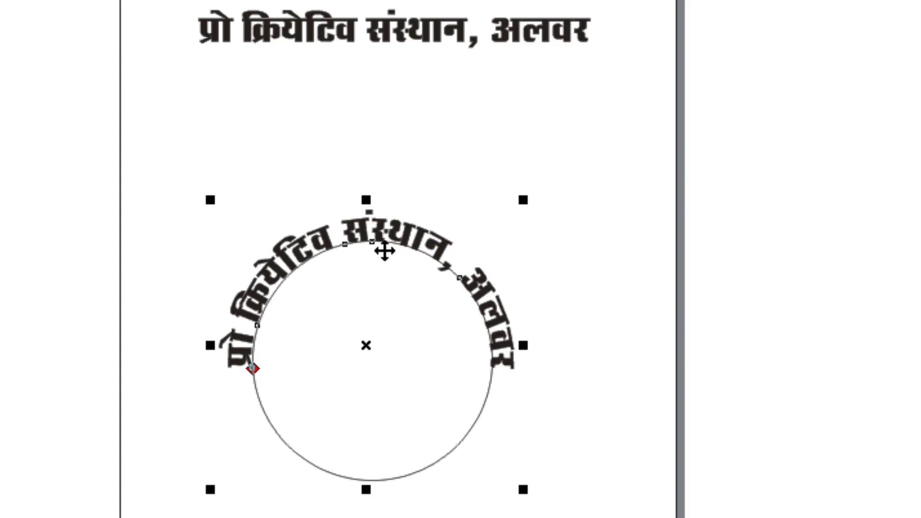
pyautogui.moveTo(390, 329); pyautogui.dragTo(920, 259)
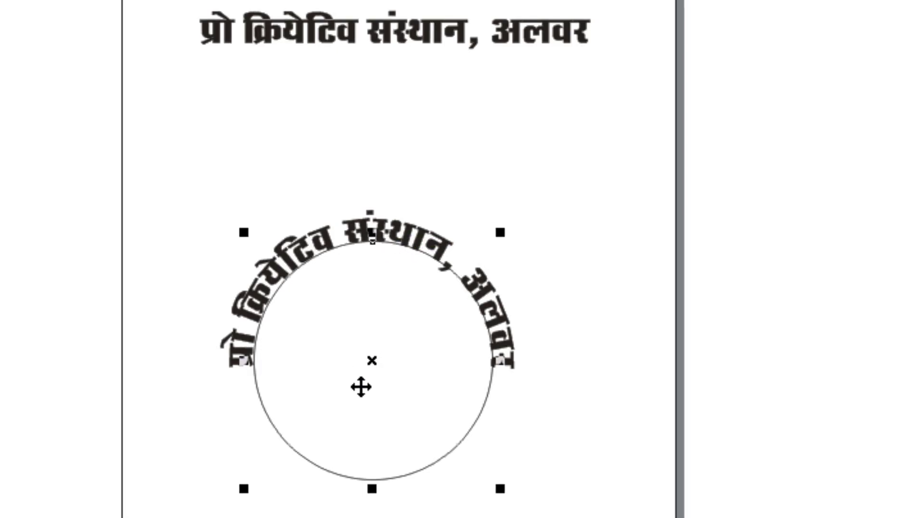
pyautogui.click(578, 287)
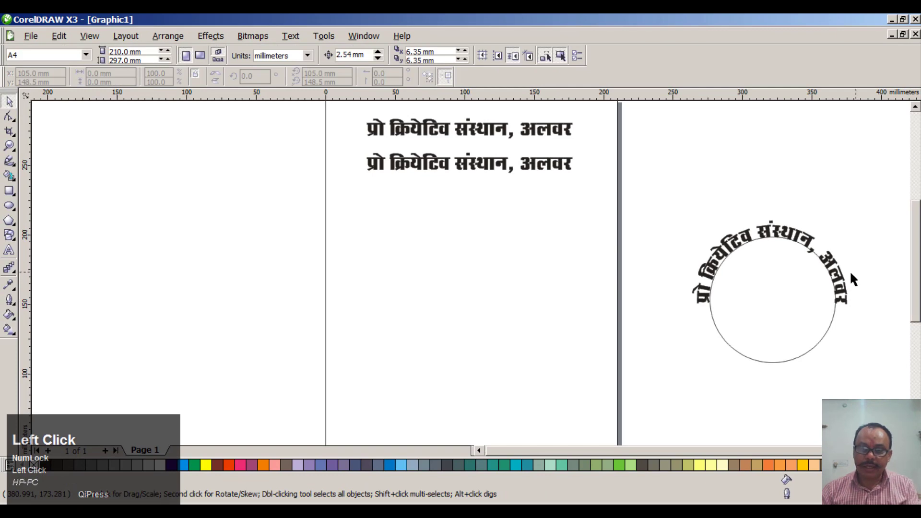
# Step: Draw a circle about 108 mm in diameter on the page below the two remaining text lines
pyautogui.click(9, 206)
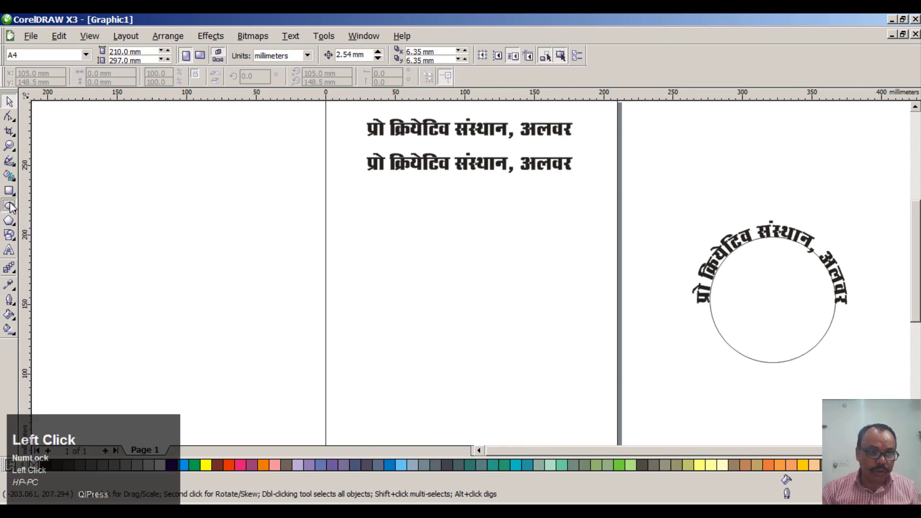
pyautogui.keyDown('ctrl'); pyautogui.click(382, 240); pyautogui.keyUp('ctrl')
pyautogui.moveTo(382, 240)
pyautogui.mouseDown()
pyautogui.moveTo(500, 350)
pyautogui.moveTo(525, 354)
pyautogui.mouseUp()
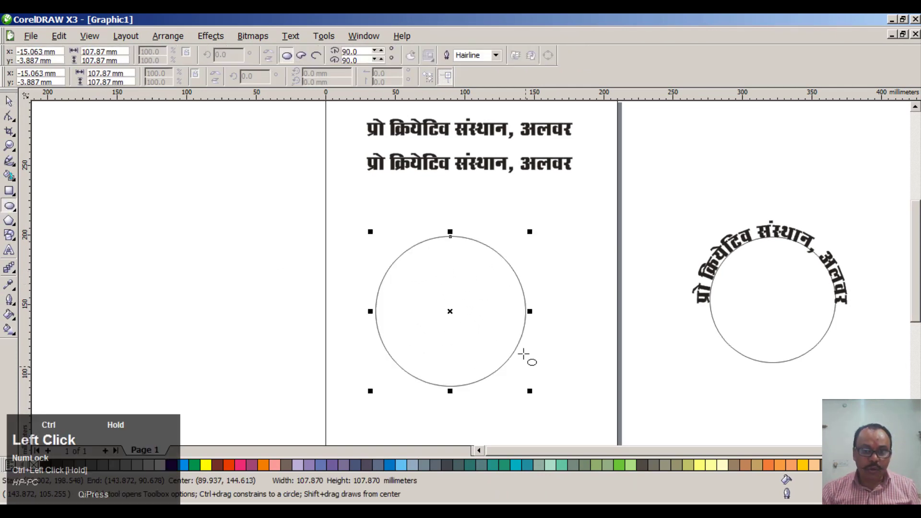
pyautogui.press('space')
# Step: With the second text line selected, look through the Artistic Media tool's Preset, Brush, Sprayer, Calligraphic and Pressure modes
pyautogui.click(437, 181)
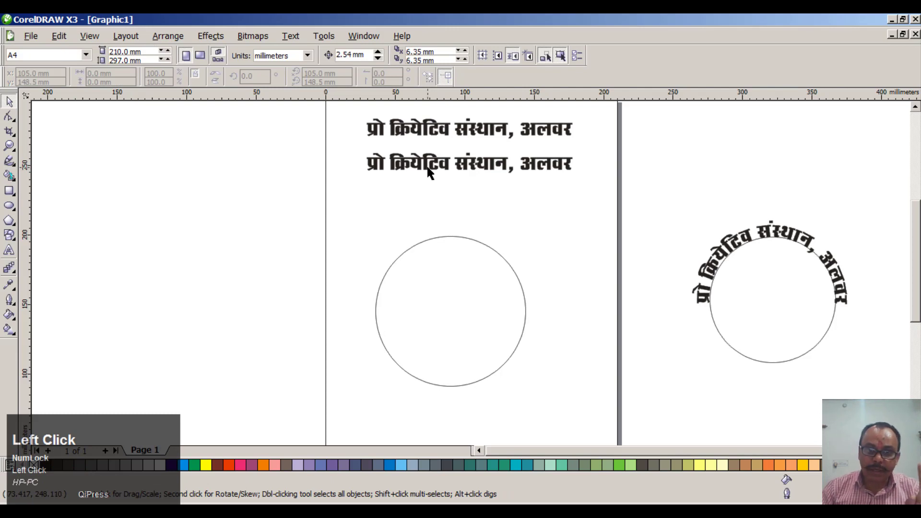
pyautogui.click(429, 173)
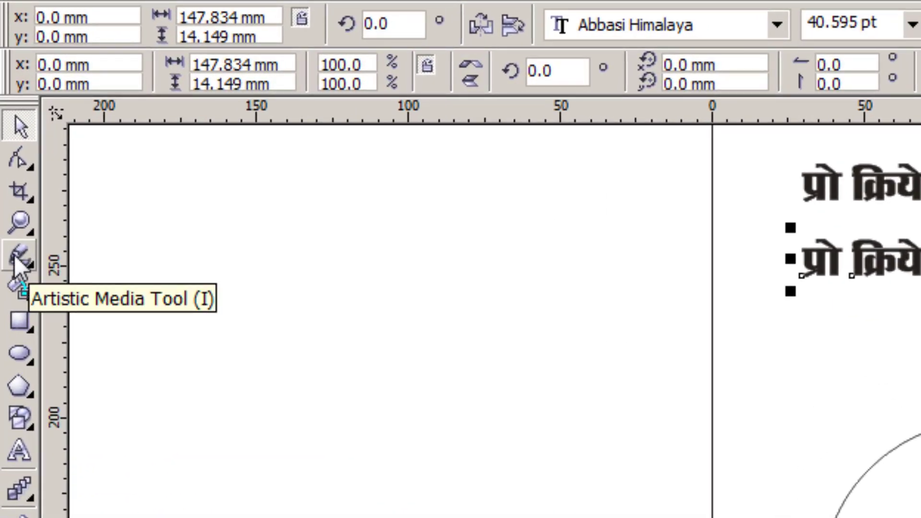
pyautogui.click(14, 260)
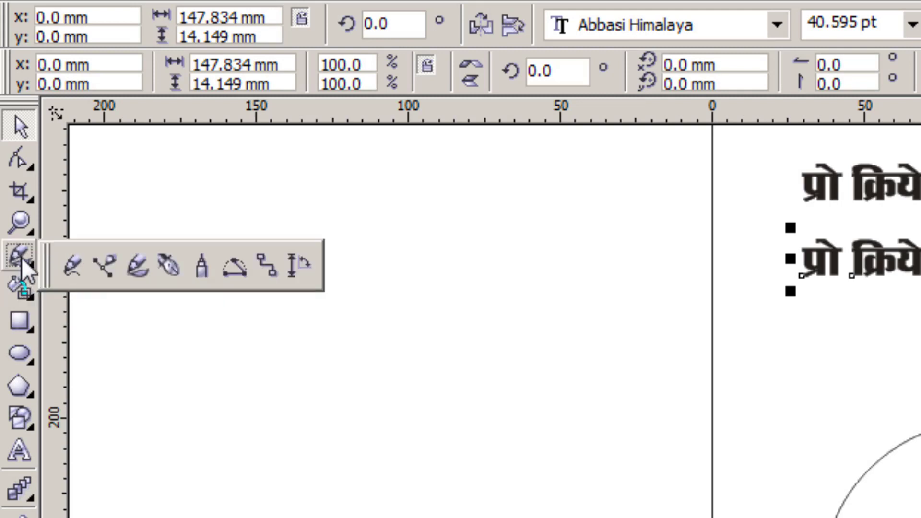
pyautogui.click(134, 269)
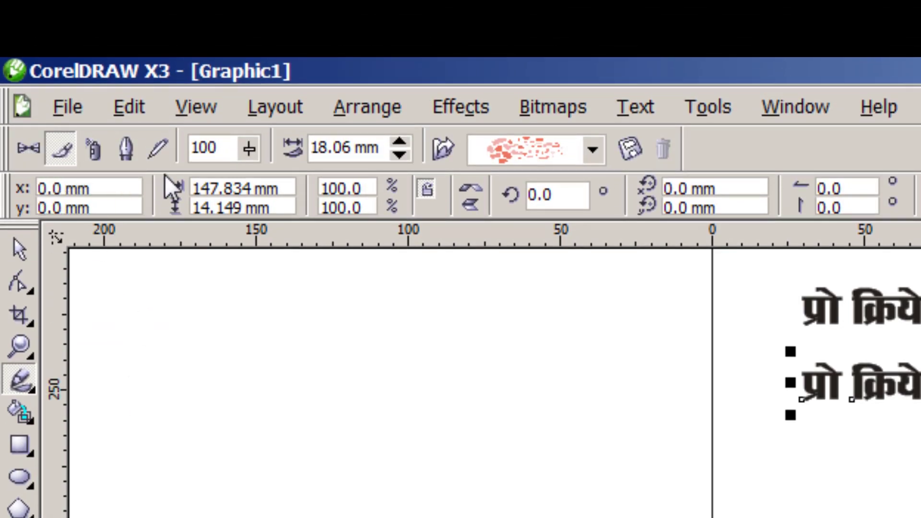
pyautogui.click(25, 145)
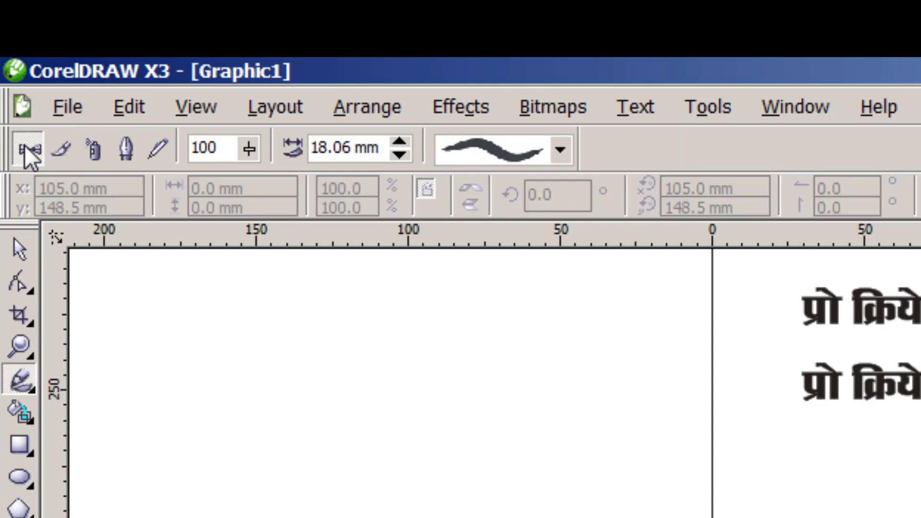
pyautogui.click(62, 145)
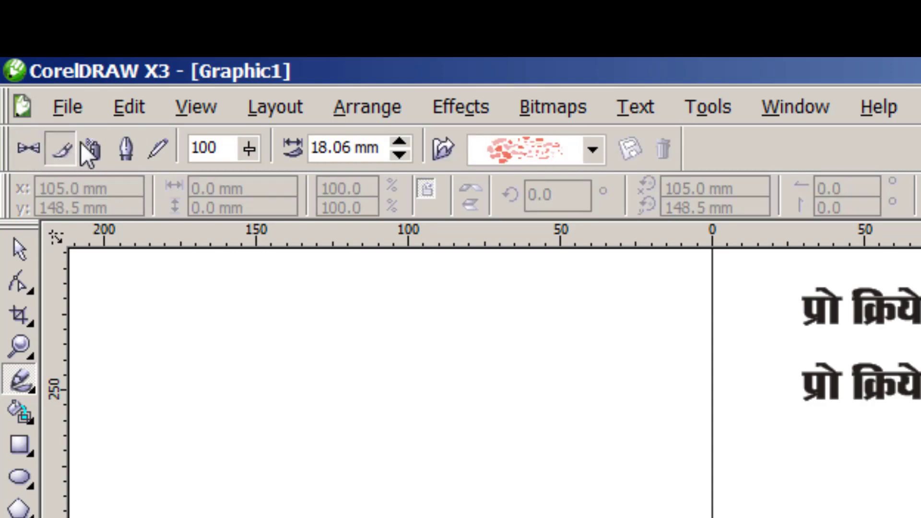
pyautogui.click(90, 144)
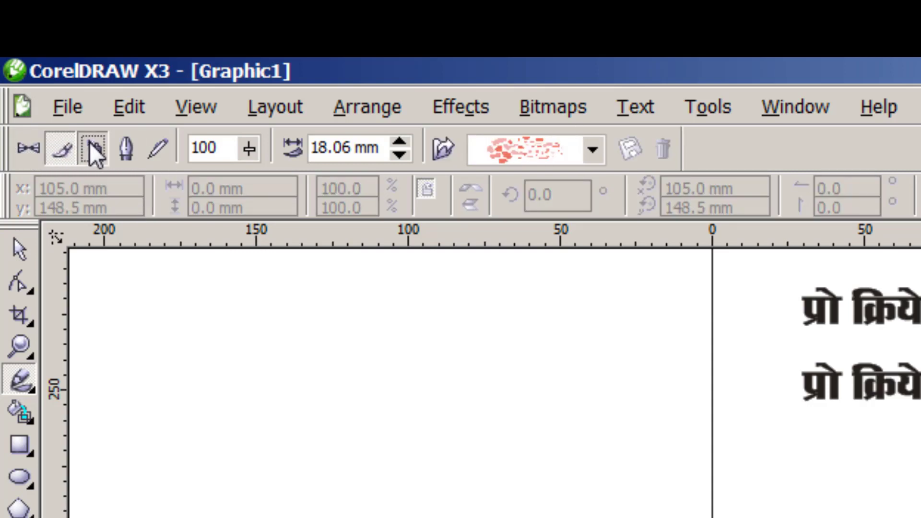
pyautogui.click(133, 145)
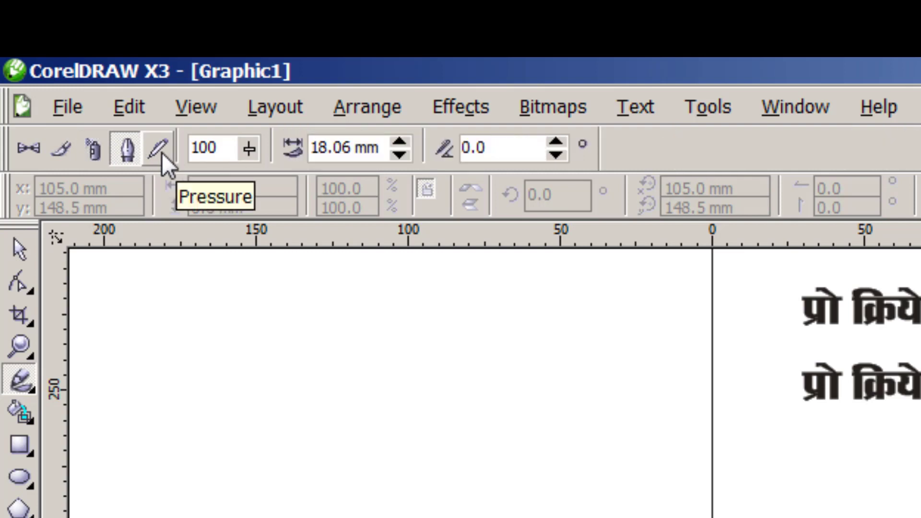
pyautogui.click(161, 151)
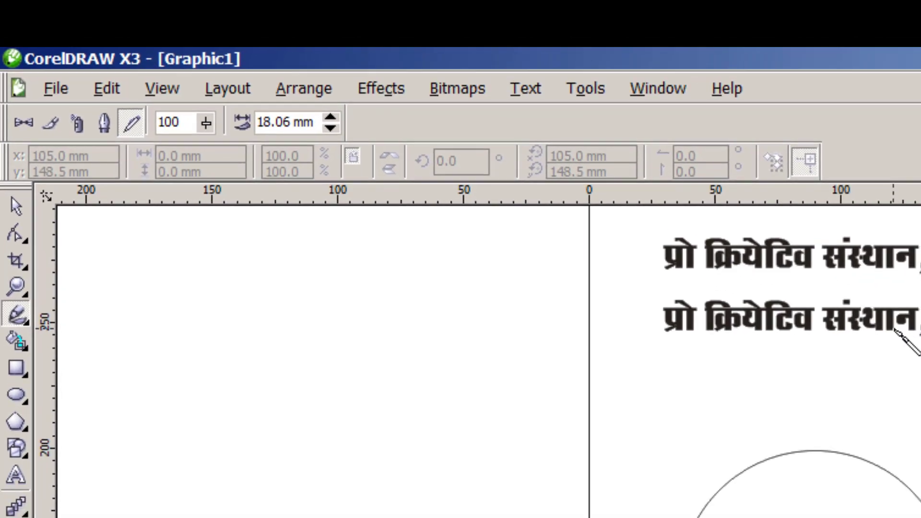
pyautogui.click(51, 123)
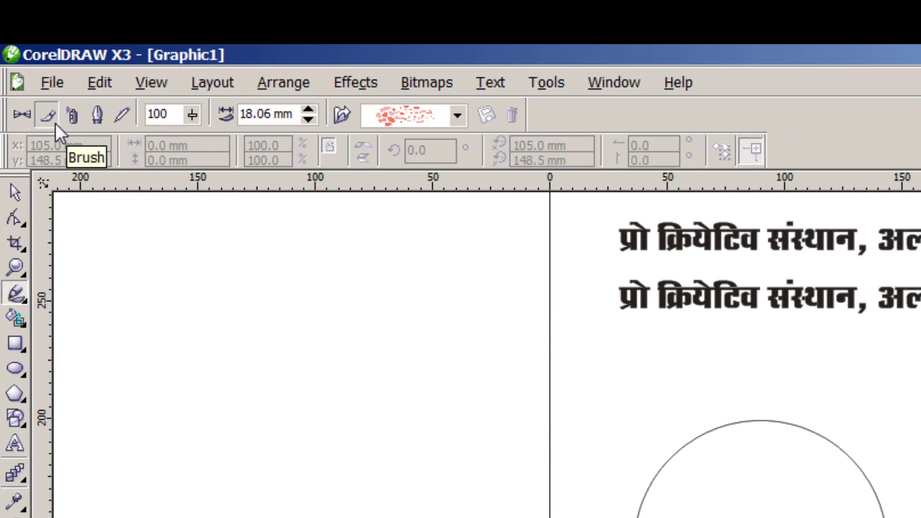
# Step: Save the second text line as an Artistic Media brush named "pro" in the CustomMediaStrokes folder
pyautogui.click(18, 191)
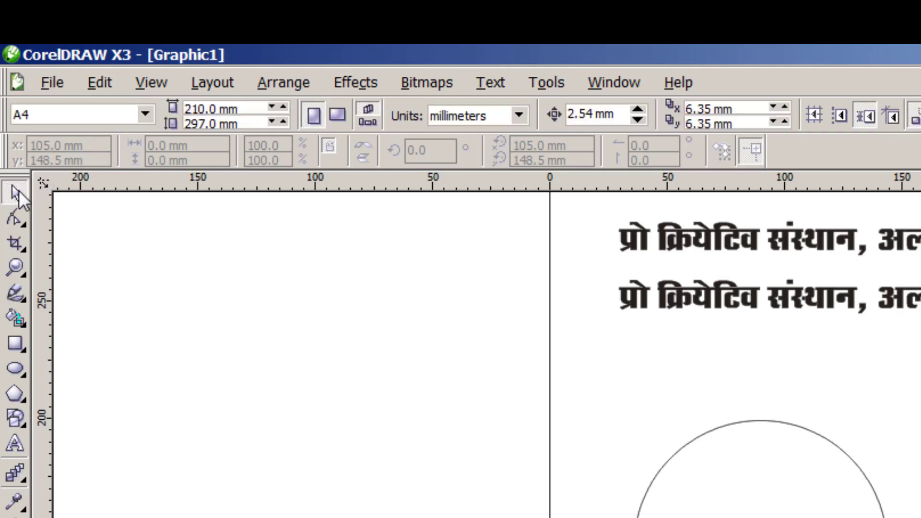
pyautogui.click(682, 303)
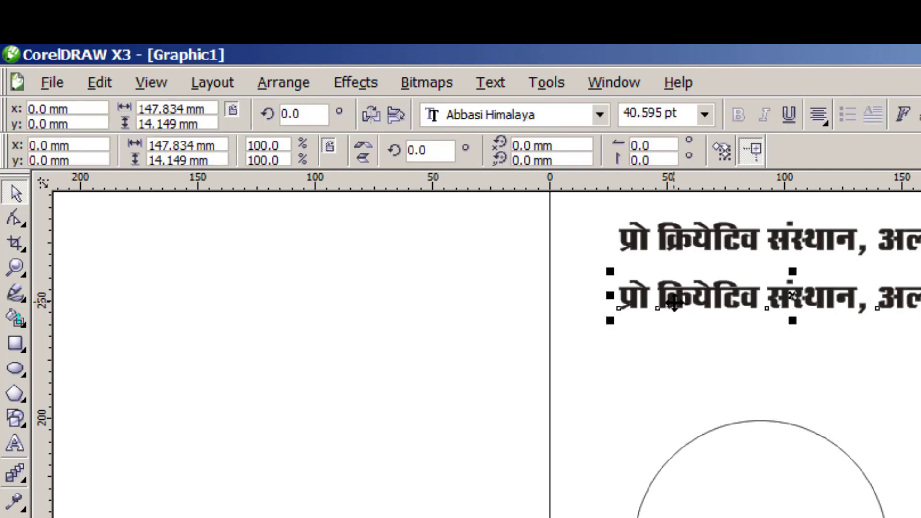
pyautogui.click(21, 292)
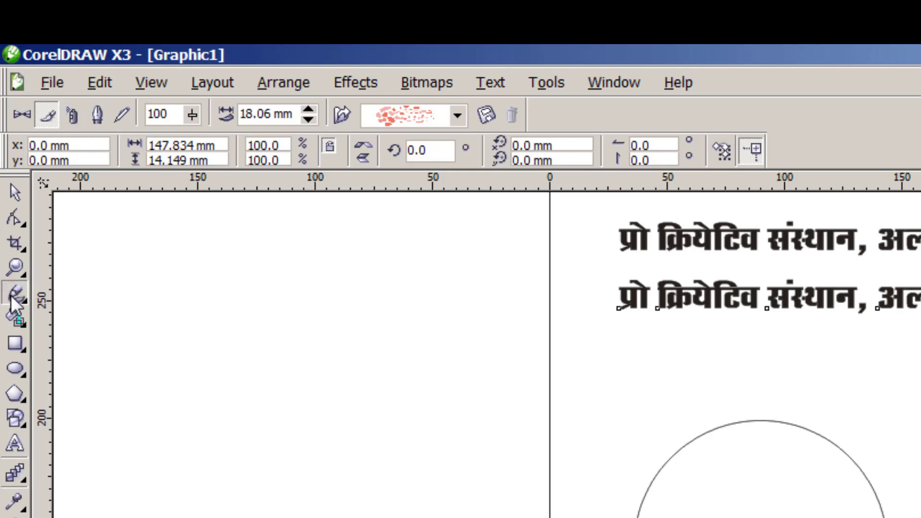
pyautogui.click(56, 119)
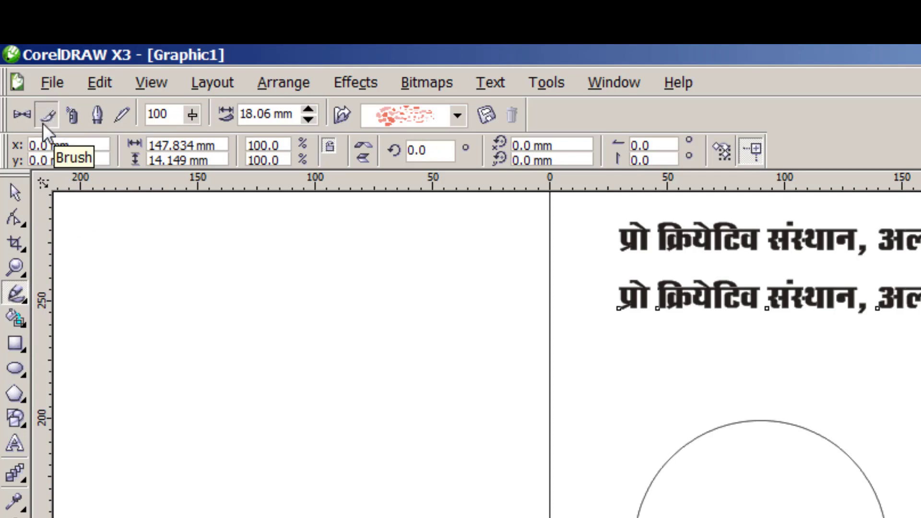
pyautogui.click(485, 113)
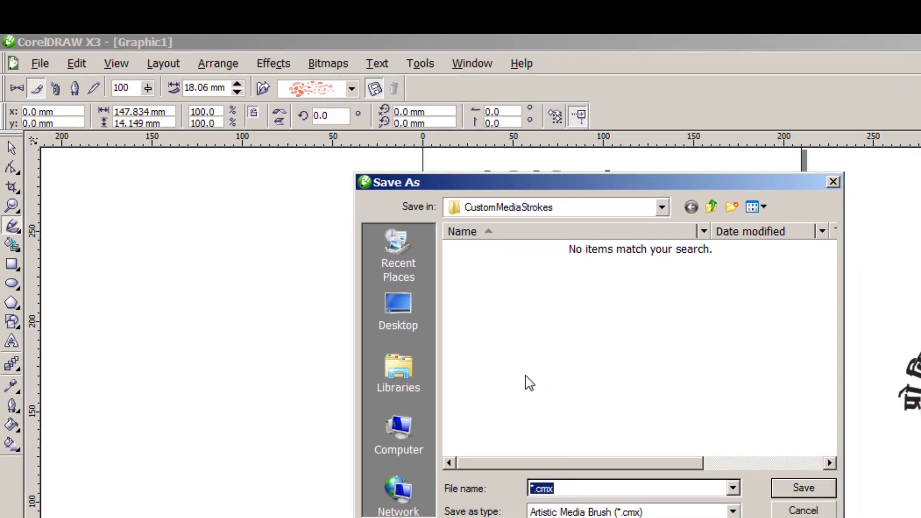
pyautogui.write('pro')
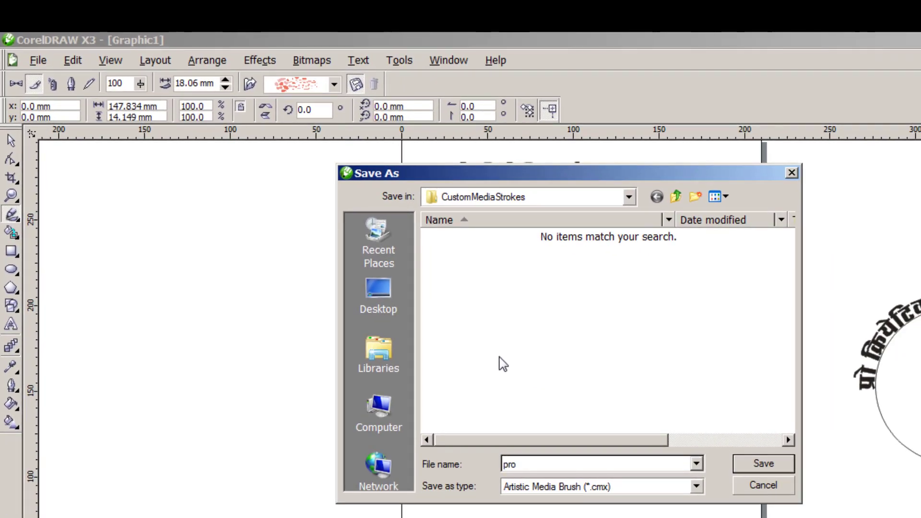
pyautogui.press('Return')
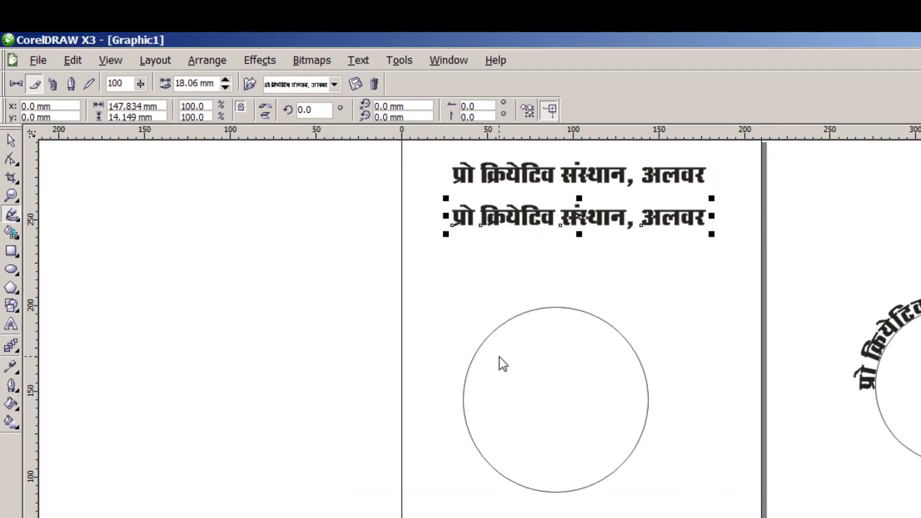
# Step: Apply the saved Hindi text brush stroke to the large circle on the page with the Artistic Media Brush
pyautogui.click(334, 84)
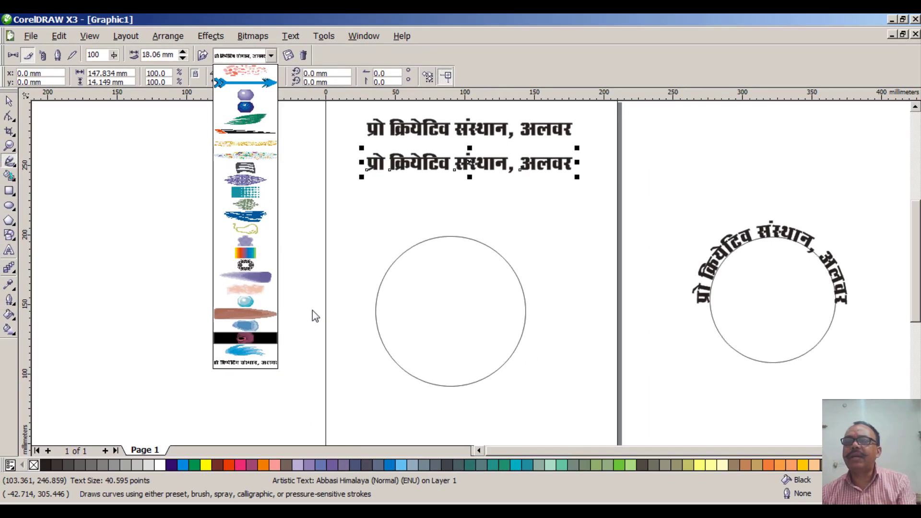
pyautogui.click(9, 103)
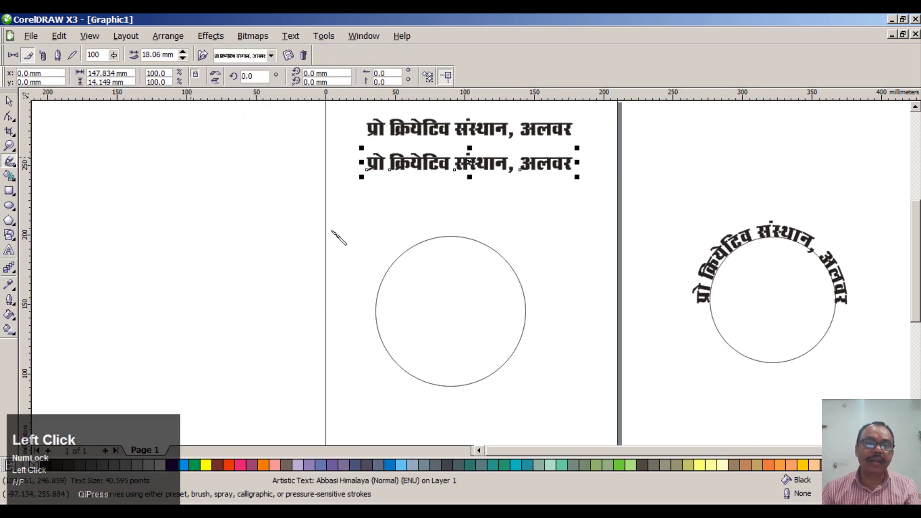
pyautogui.click(11, 103)
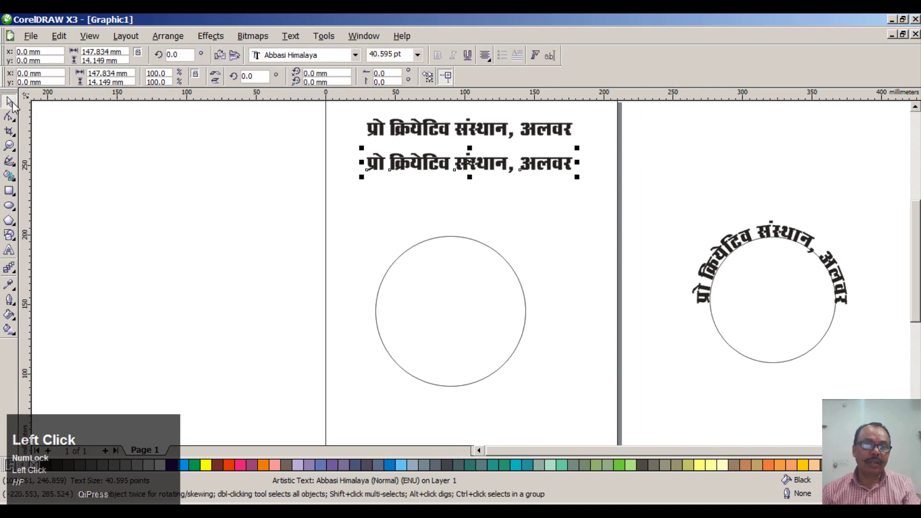
pyautogui.click(428, 273)
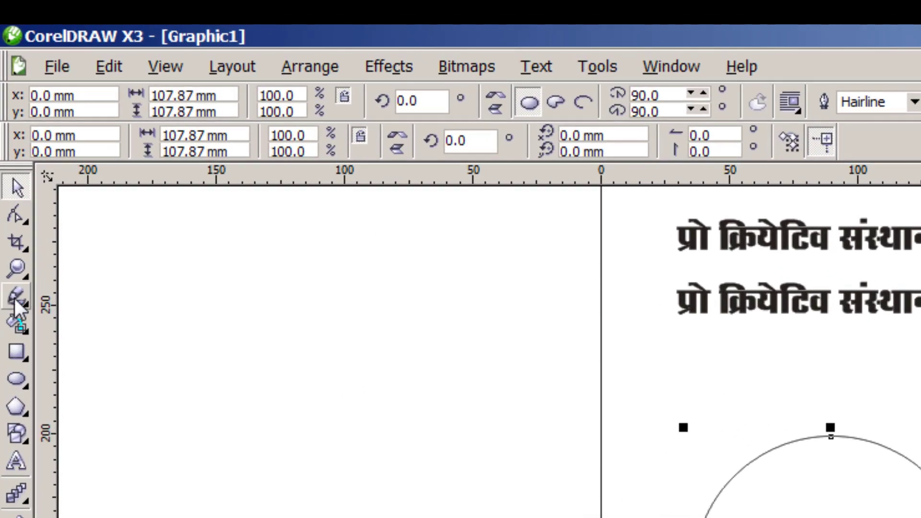
pyautogui.click(14, 246)
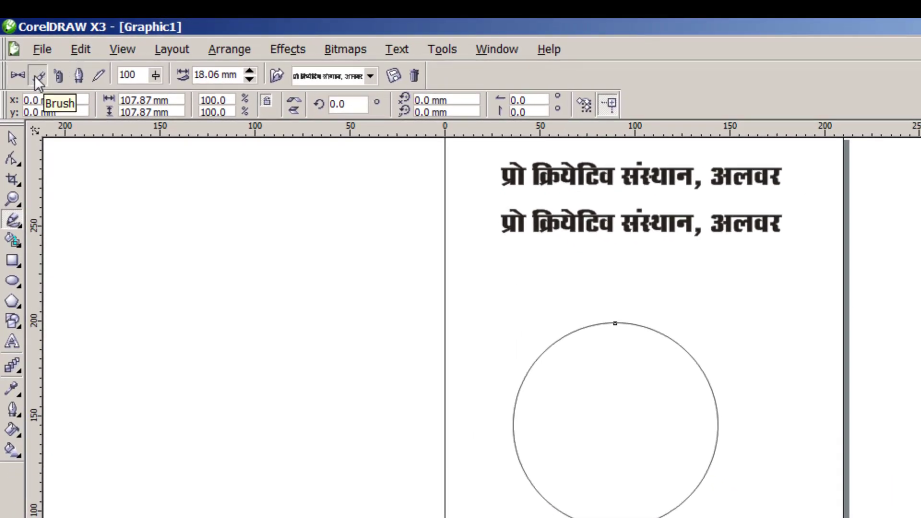
pyautogui.click(371, 76)
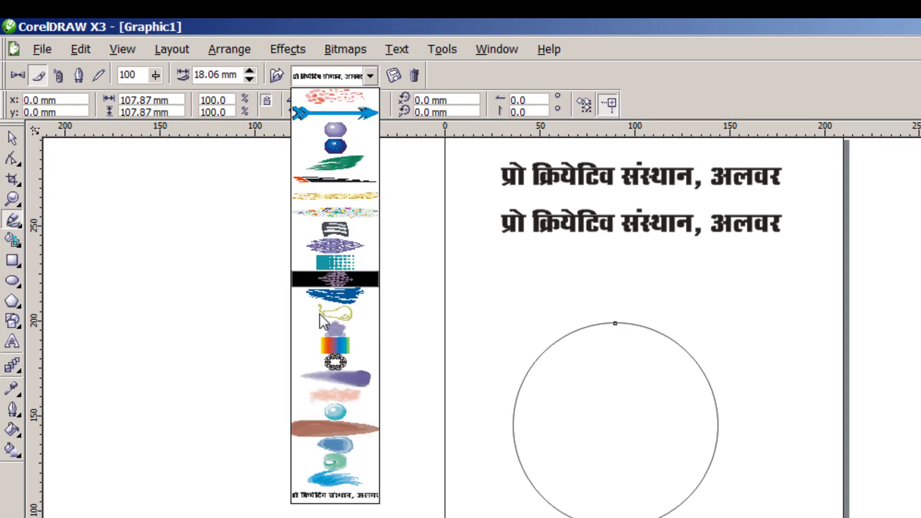
pyautogui.click(295, 495)
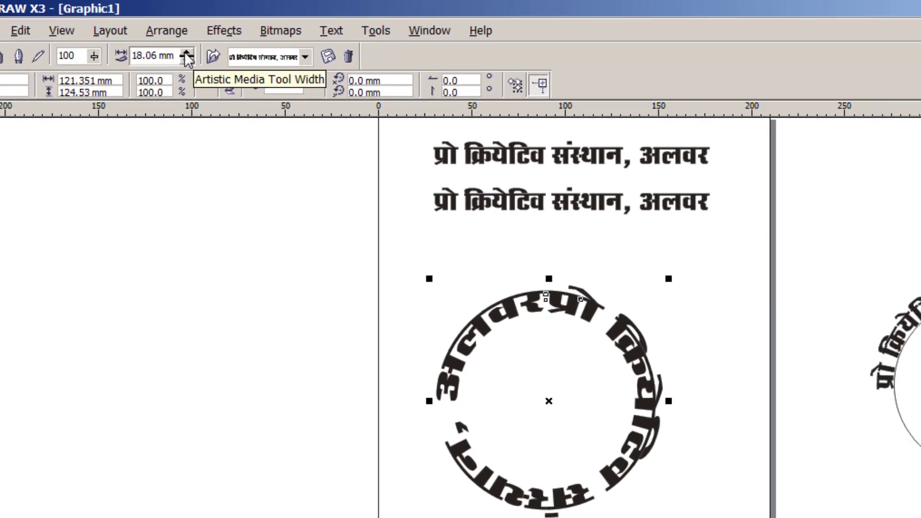
# Step: Increase the Artistic Media width of the circular text in small increments, and reduce it to 20.06 mm
pyautogui.click(186, 53)
pyautogui.click(187, 52)
pyautogui.click(187, 53)
pyautogui.click(187, 52)
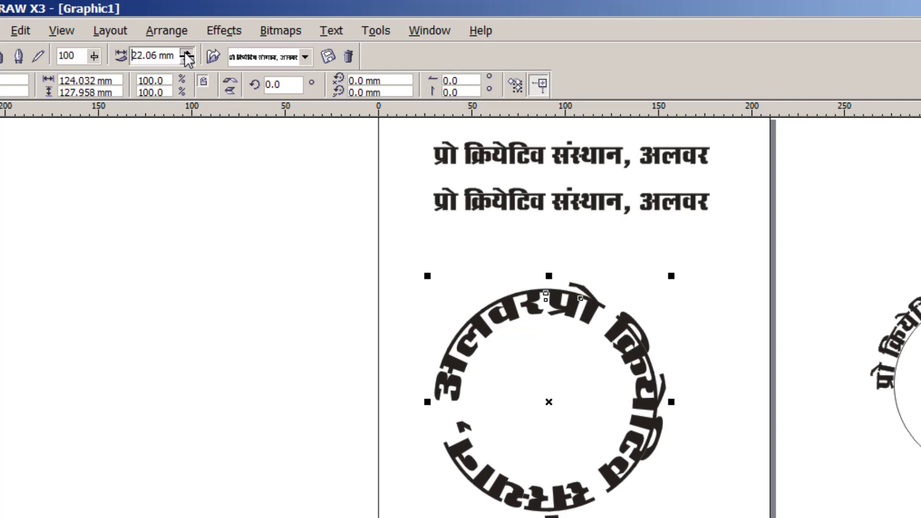
pyautogui.click(187, 53)
pyautogui.click(187, 60)
pyautogui.click(186, 60)
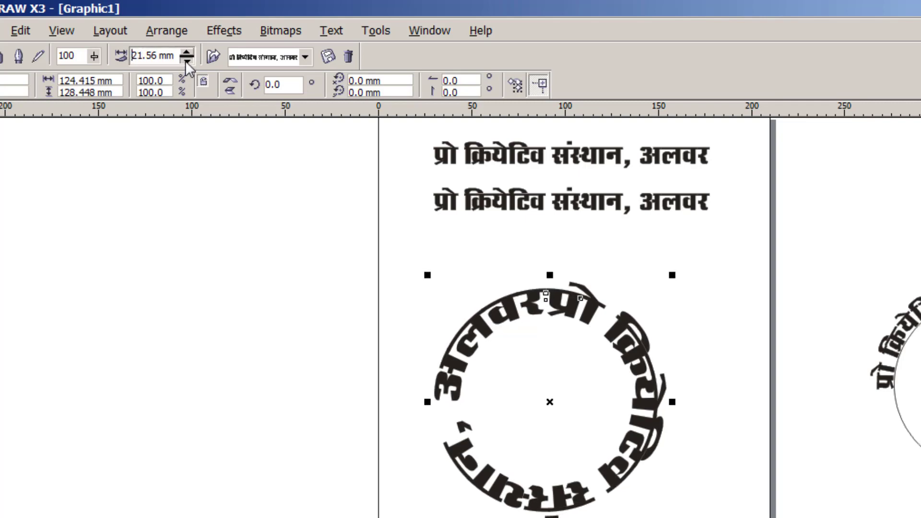
pyautogui.click(186, 59)
pyautogui.click(186, 59)
pyautogui.click(186, 60)
pyautogui.click(186, 59)
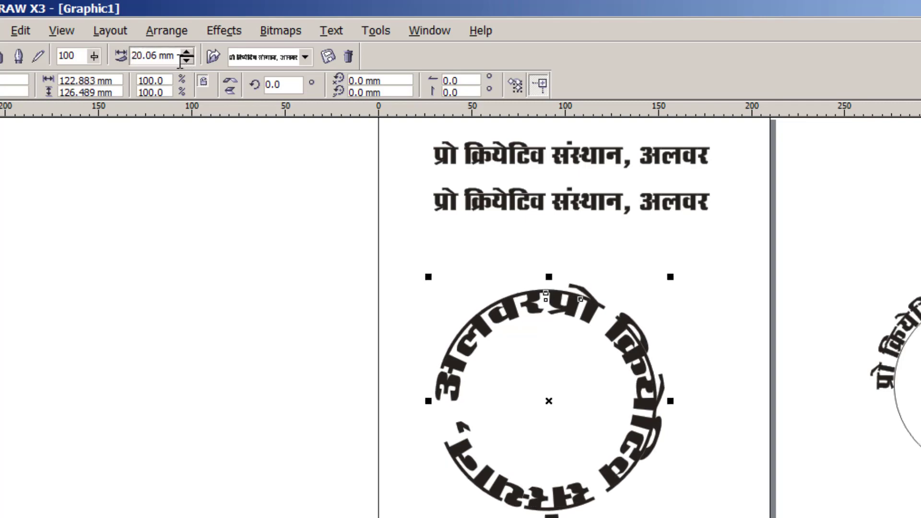
# Step: Try an Artistic Media width of 25 mm on the circular text, and set it to 20 mm
pyautogui.click(178, 51)
pyautogui.write('25')
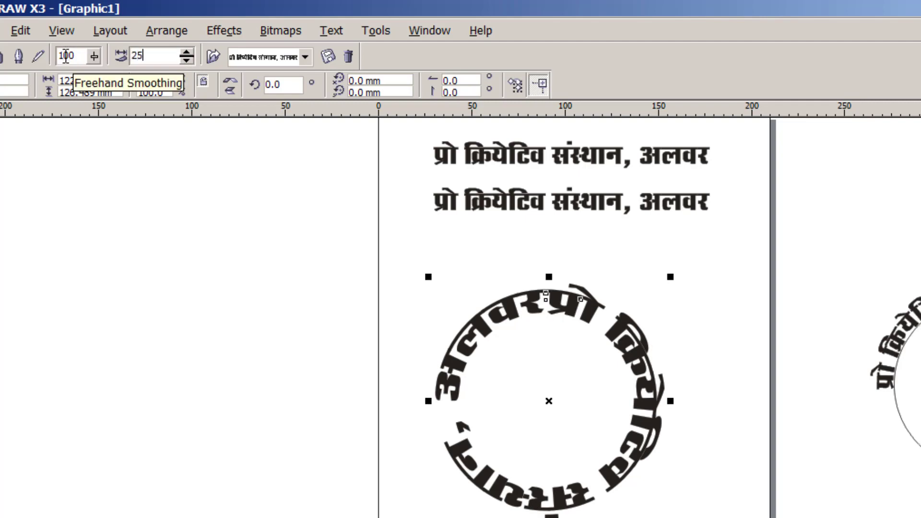
pyautogui.press('Return')
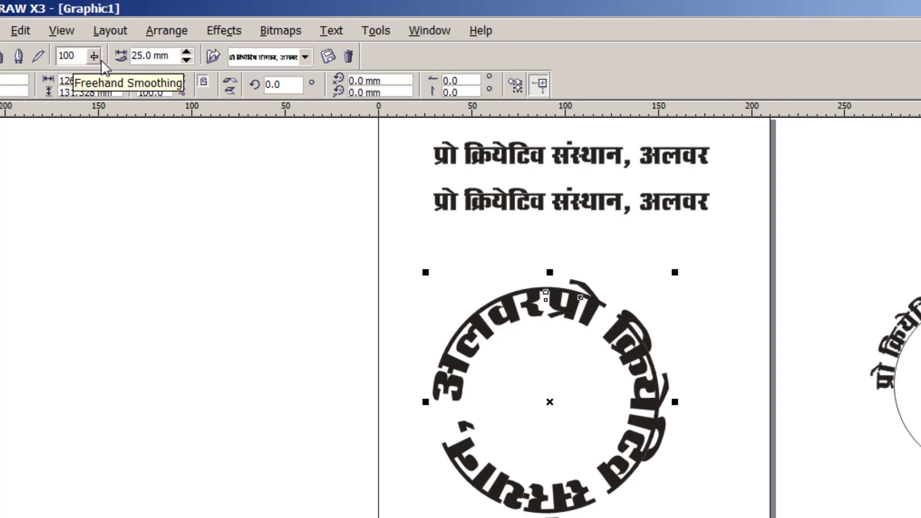
pyautogui.click(174, 55)
pyautogui.write('20')
pyautogui.press('Return')
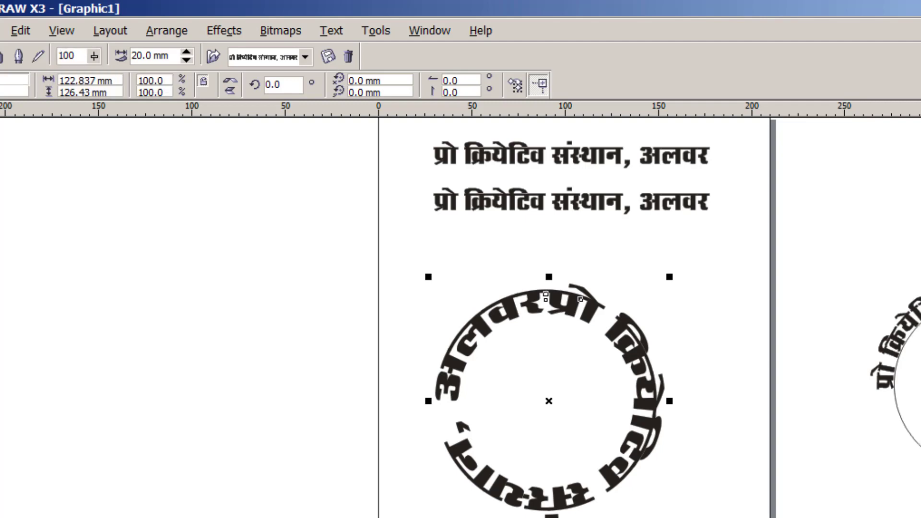
pyautogui.click(206, 241)
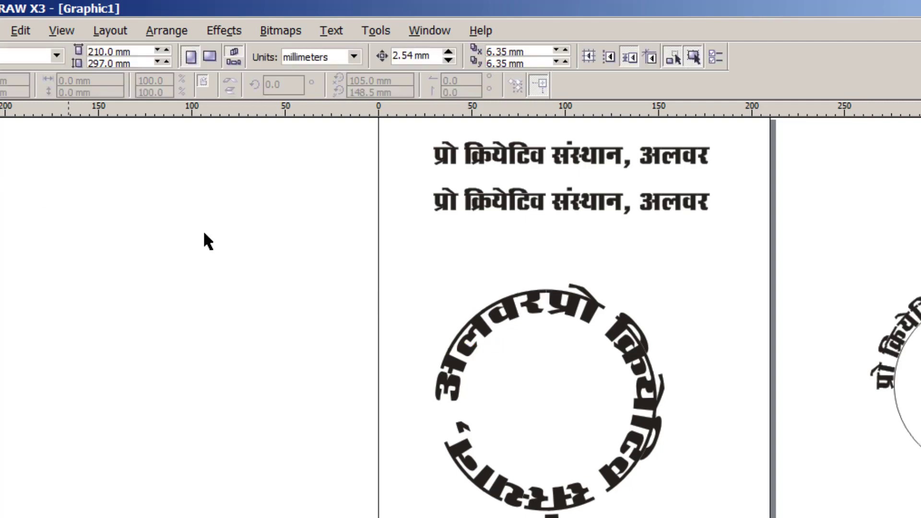
# Step: Try the Pie shape on the circle that carries the text, and turn it into an open Arc
pyautogui.click(519, 387)
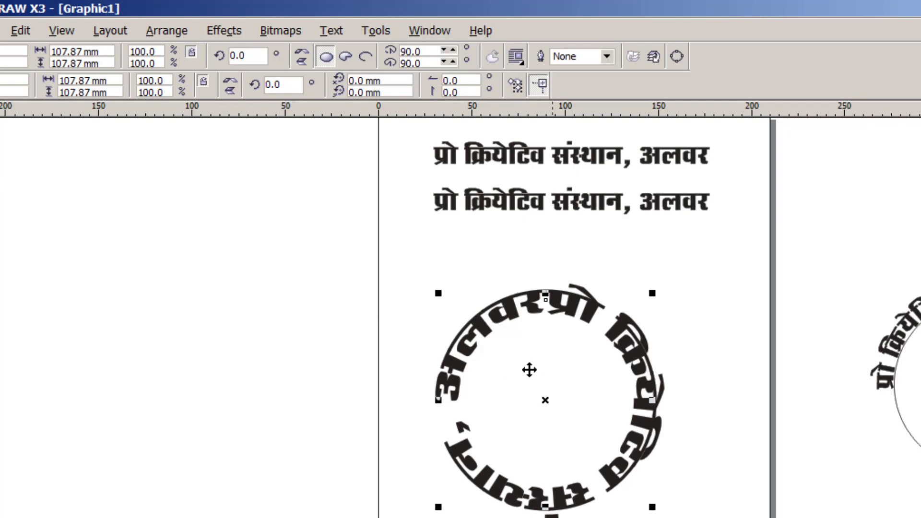
pyautogui.click(346, 59)
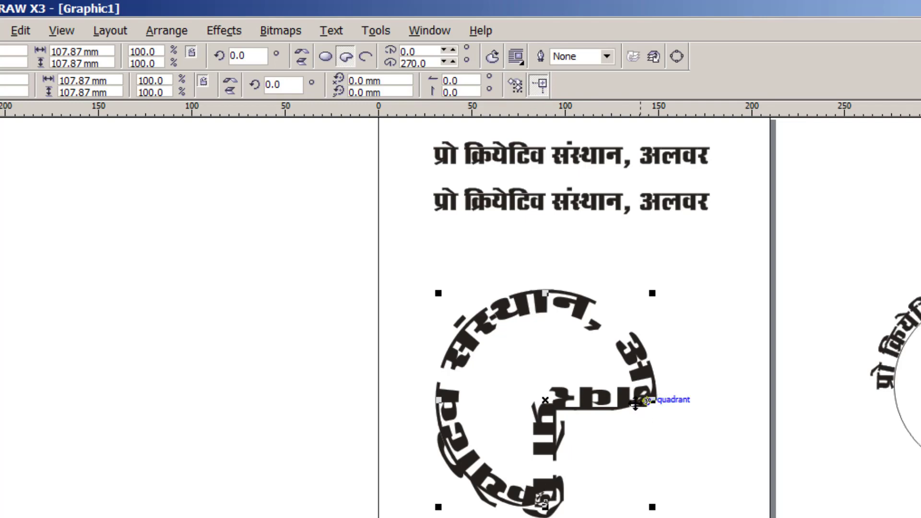
pyautogui.click(370, 56)
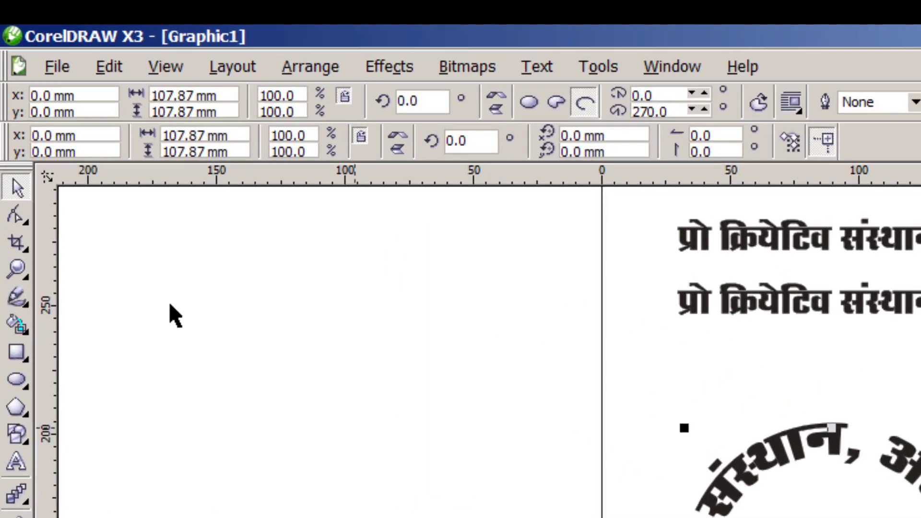
# Step: Reshape the arc's lower end node so the text follows a half circle from 0 to 180 degrees
pyautogui.click(10, 124)
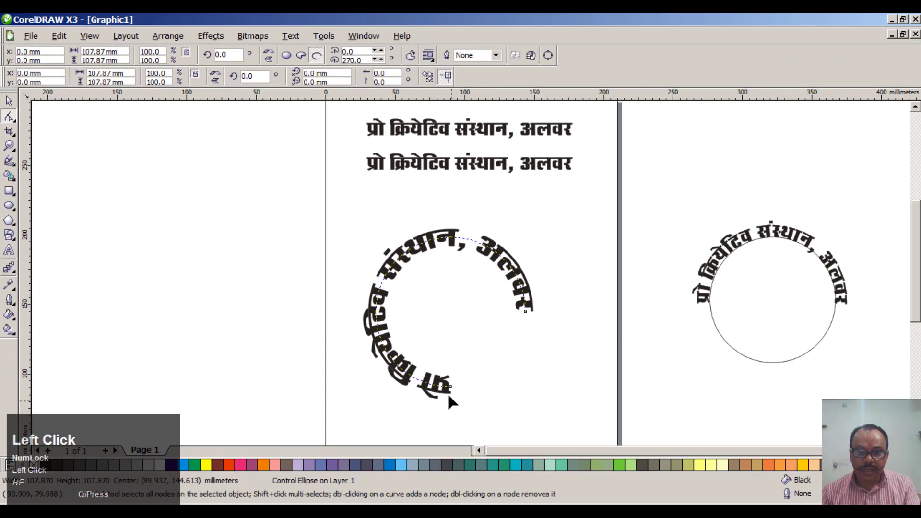
pyautogui.click(450, 388)
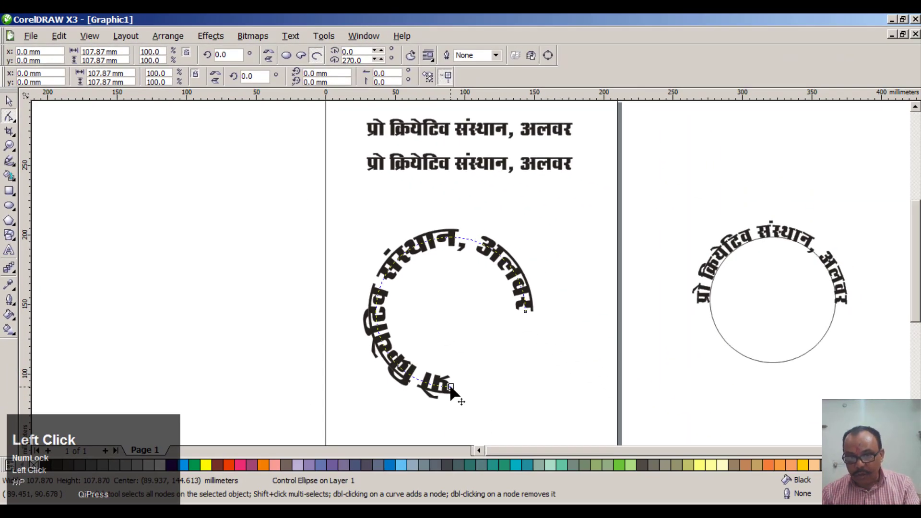
pyautogui.moveTo(450, 387); pyautogui.dragTo(346, 313)
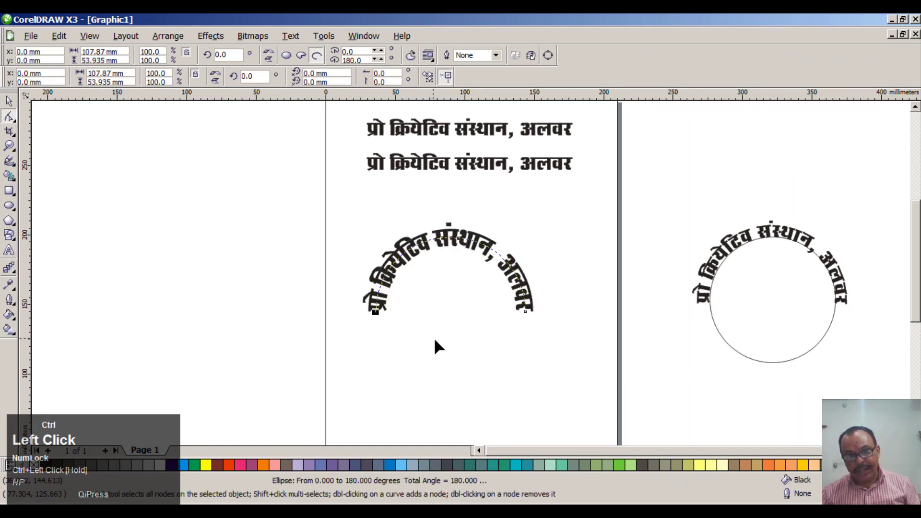
pyautogui.hotkey('ctrl', 'space')
pyautogui.click(439, 358)
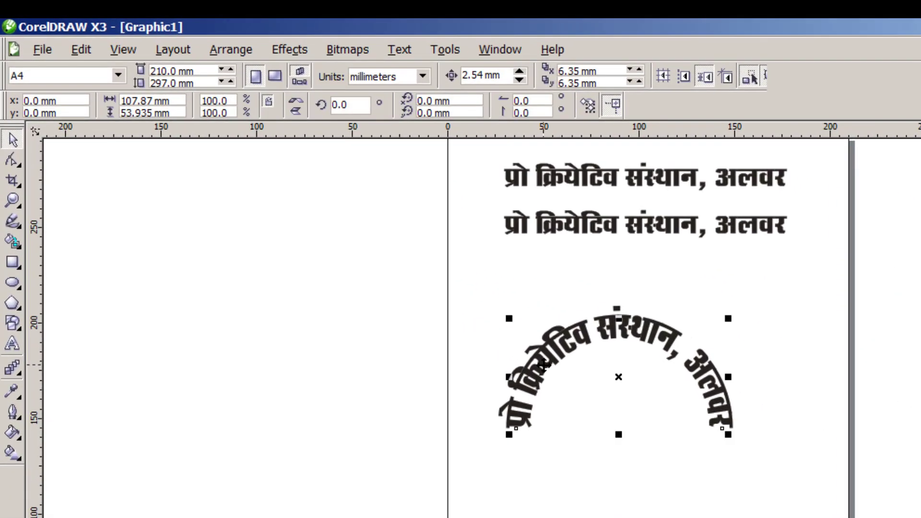
# Step: Set the Artistic Media width of the half-circle text to 15 mm
pyautogui.click(543, 365)
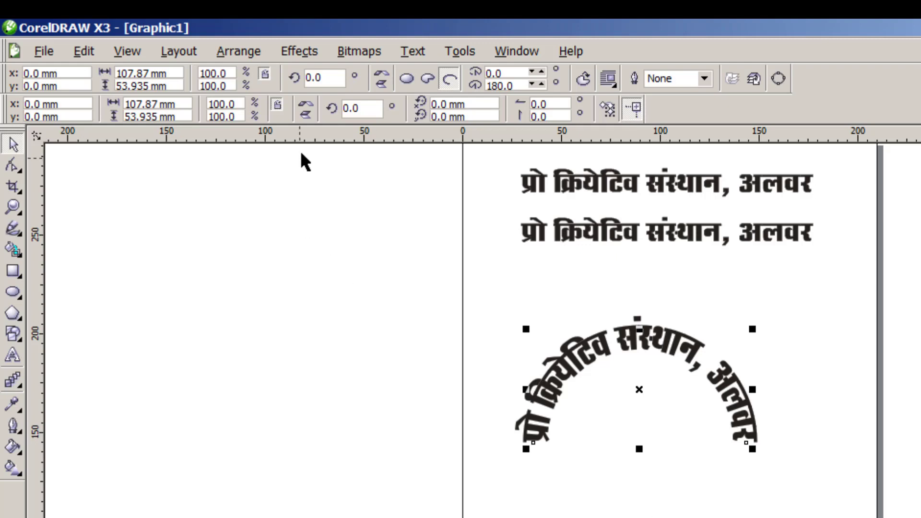
pyautogui.press('F10')
pyautogui.click(13, 229)
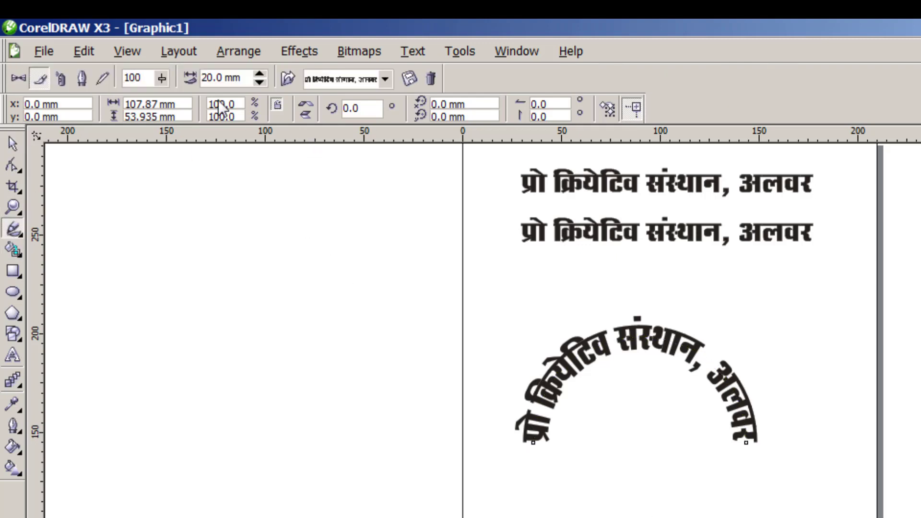
pyautogui.click(236, 78)
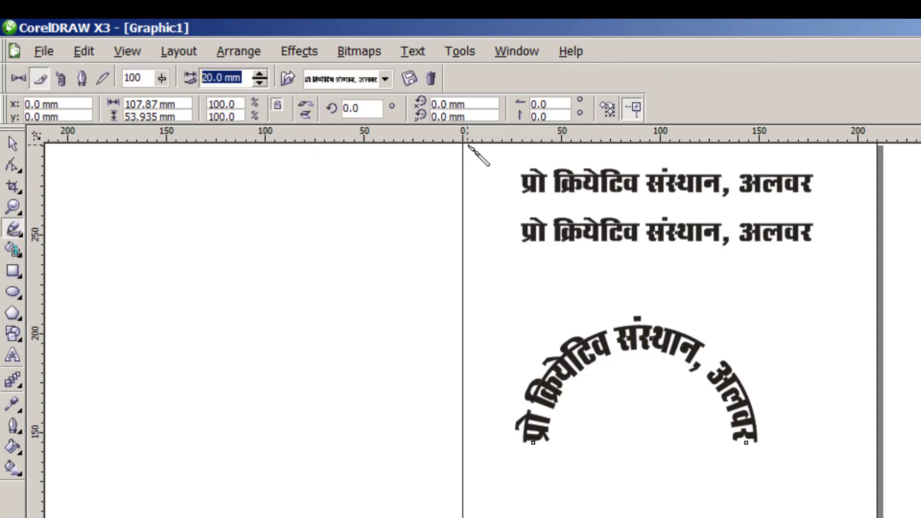
pyautogui.write('15')
pyautogui.press('Return')
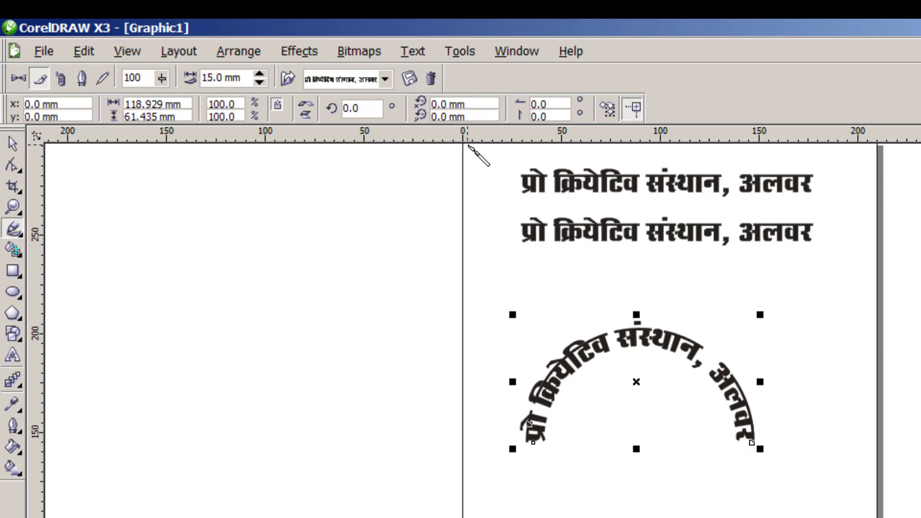
pyautogui.press('space')
pyautogui.click(666, 487)
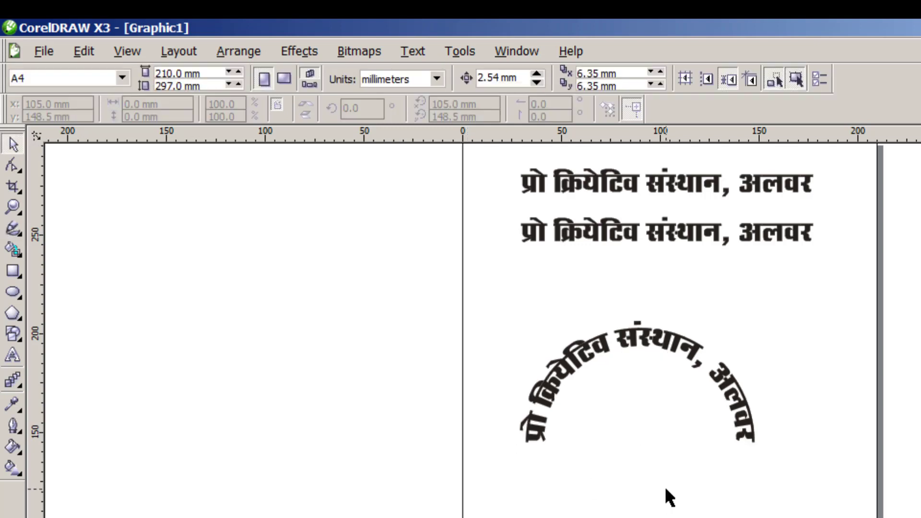
# Step: Move the half-circle text about 25 mm up, closer to the two straight text lines
pyautogui.click(696, 362)
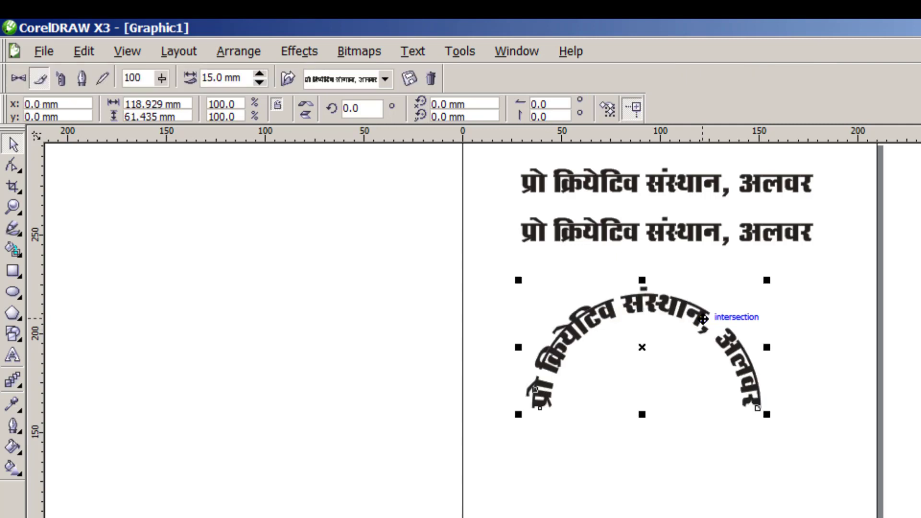
pyautogui.moveTo(566, 356); pyautogui.dragTo(555, 422)
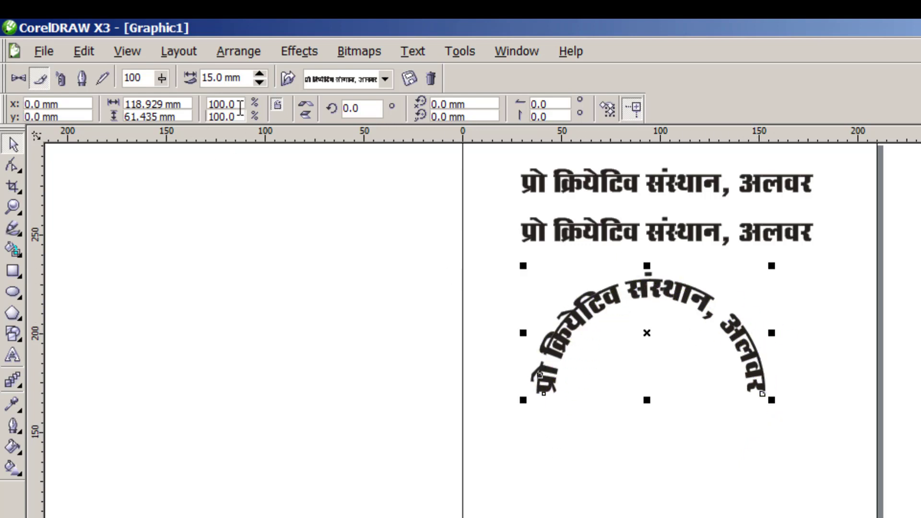
# Step: Extend both ends of the half-circle text's guide arc downward so it runs from 345 to 195 degrees
pyautogui.press('F5')
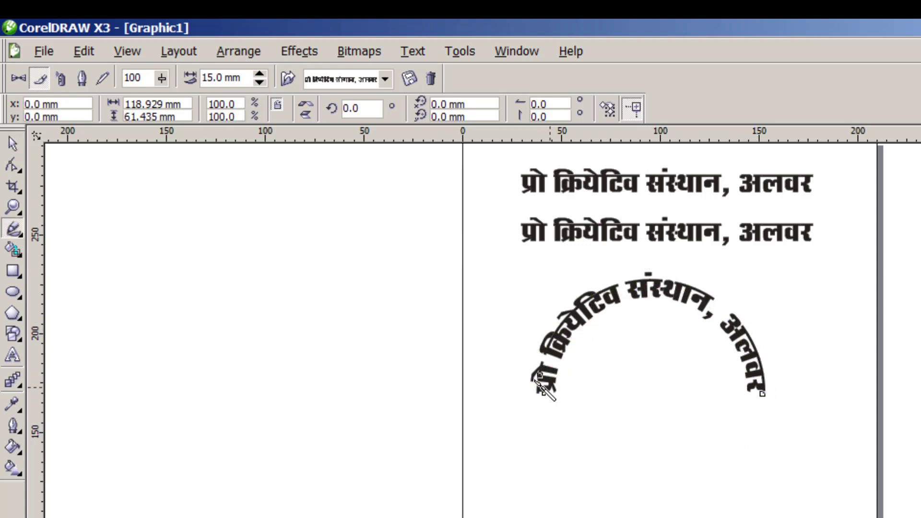
pyautogui.click(13, 166)
pyautogui.click(551, 379)
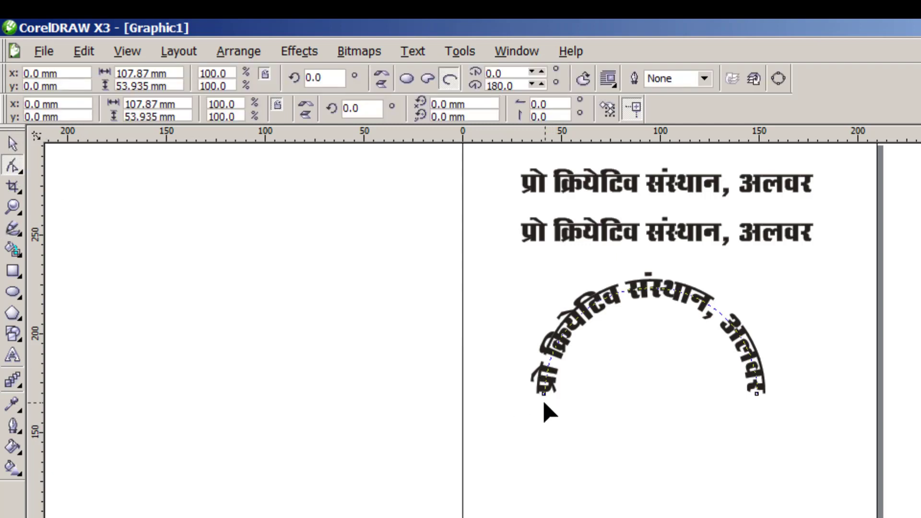
pyautogui.moveTo(543, 401); pyautogui.dragTo(547, 422)
pyautogui.moveTo(762, 397); pyautogui.dragTo(756, 423)
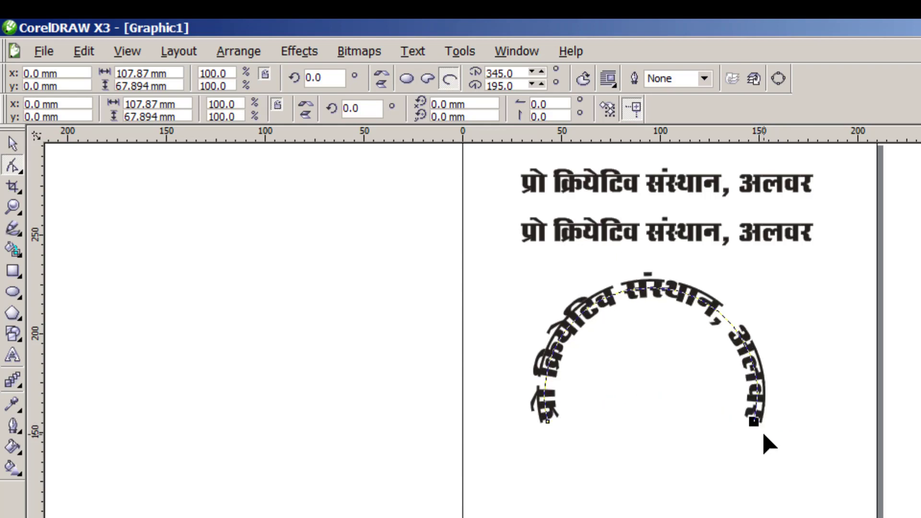
# Step: Try the closed pie form on the text's guide arc and return it to an open arc
pyautogui.moveTo(753, 427); pyautogui.dragTo(730, 420)
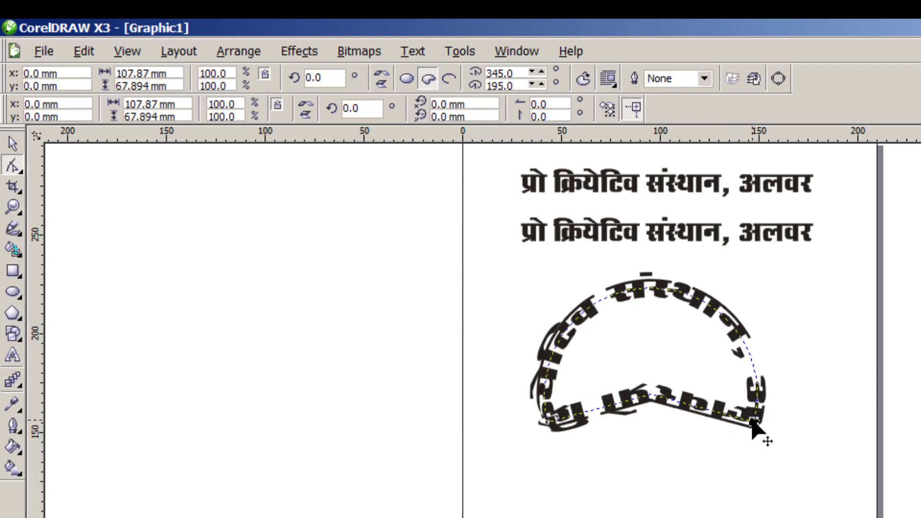
pyautogui.moveTo(754, 424); pyautogui.dragTo(790, 431)
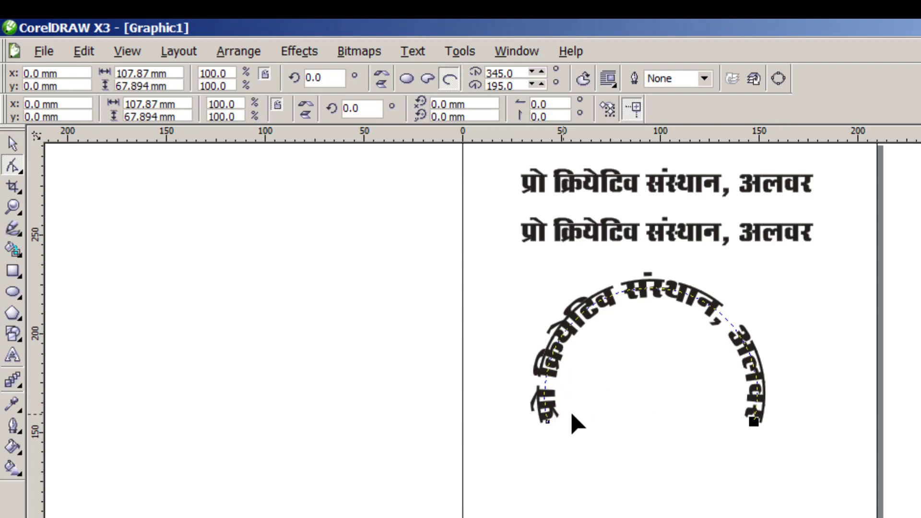
# Step: Break the arched text apart from its guide arc, moving the arc off the page's right side and the text toward its left edge
pyautogui.press('space')
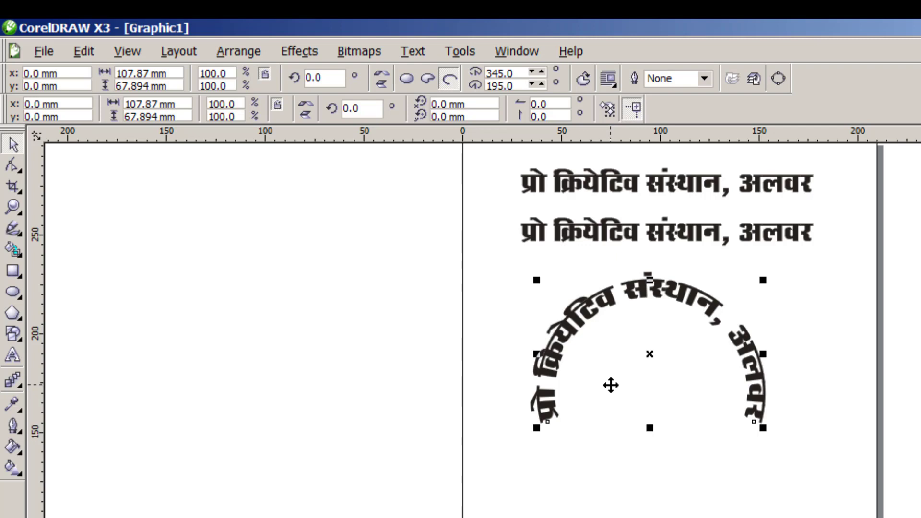
pyautogui.click(611, 386)
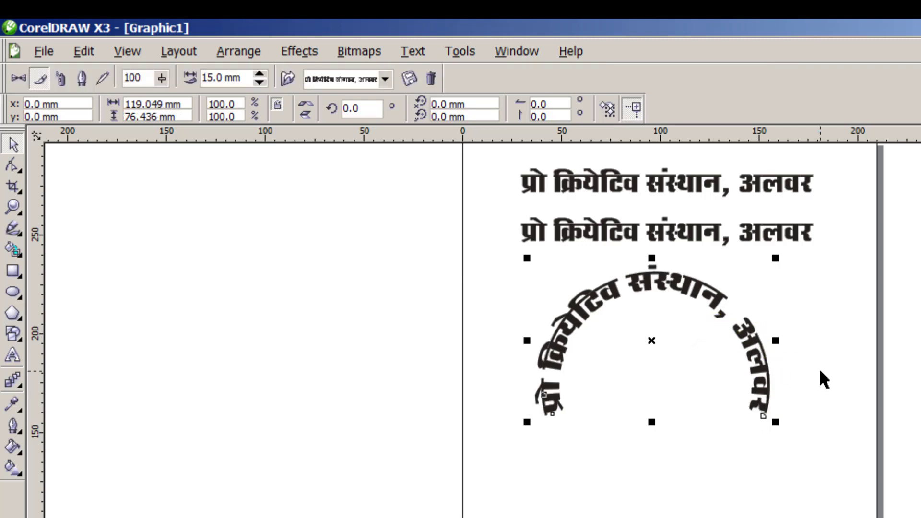
pyautogui.hotkey('ctrl', 'k')
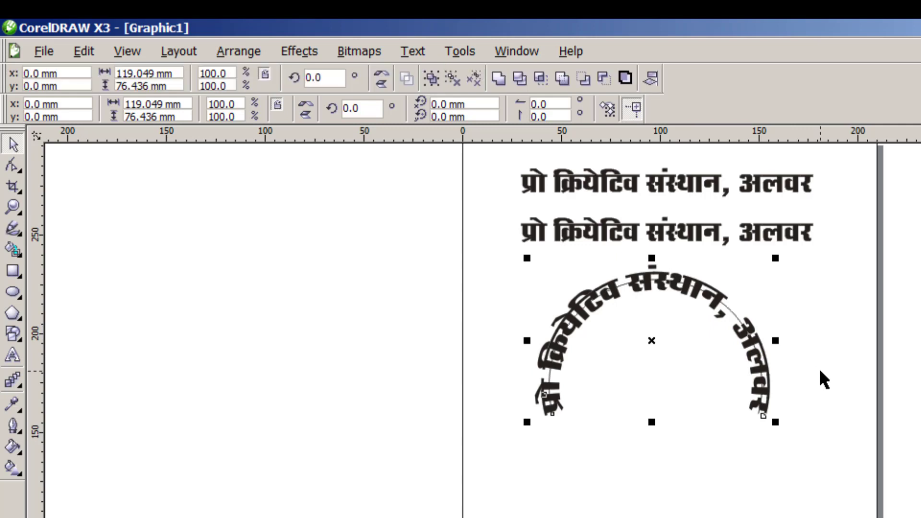
pyautogui.click(863, 342)
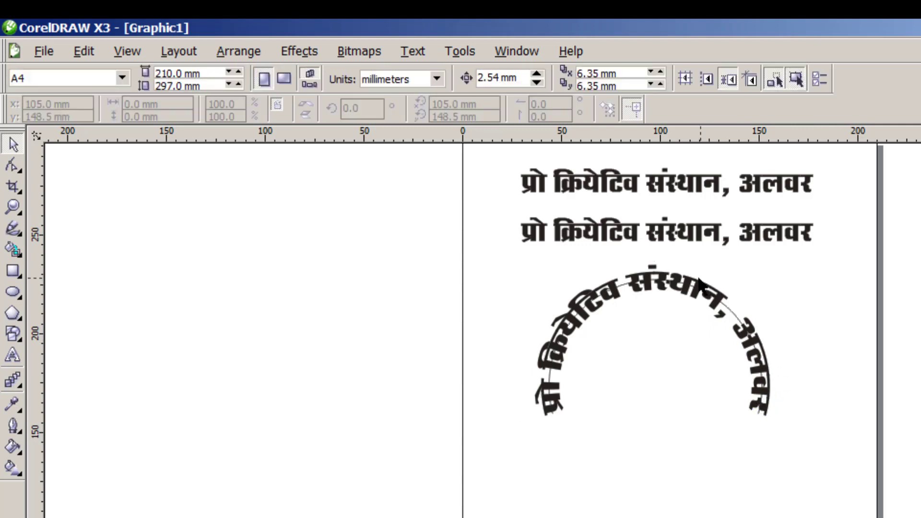
pyautogui.moveTo(702, 288); pyautogui.dragTo(678, 386)
pyautogui.moveTo(722, 304); pyautogui.dragTo(920, 253)
pyautogui.moveTo(688, 403); pyautogui.dragTo(445, 380)
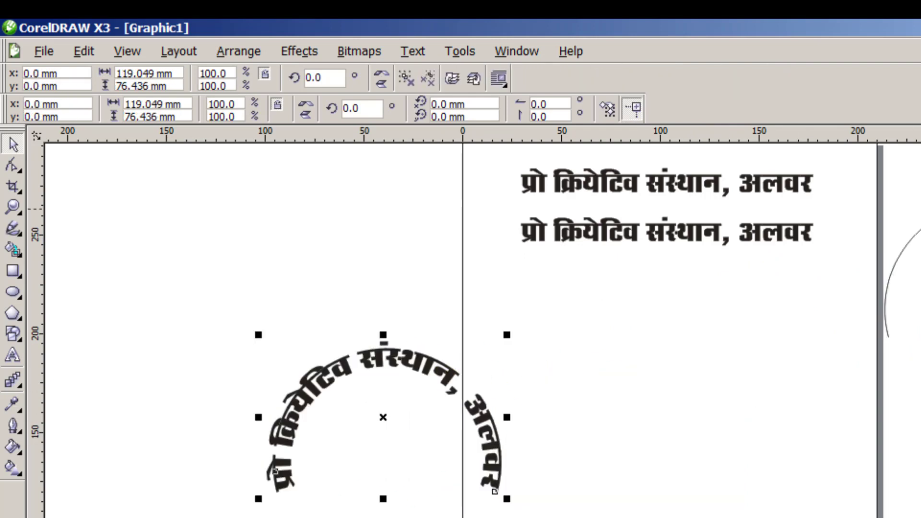
pyautogui.click(616, 380)
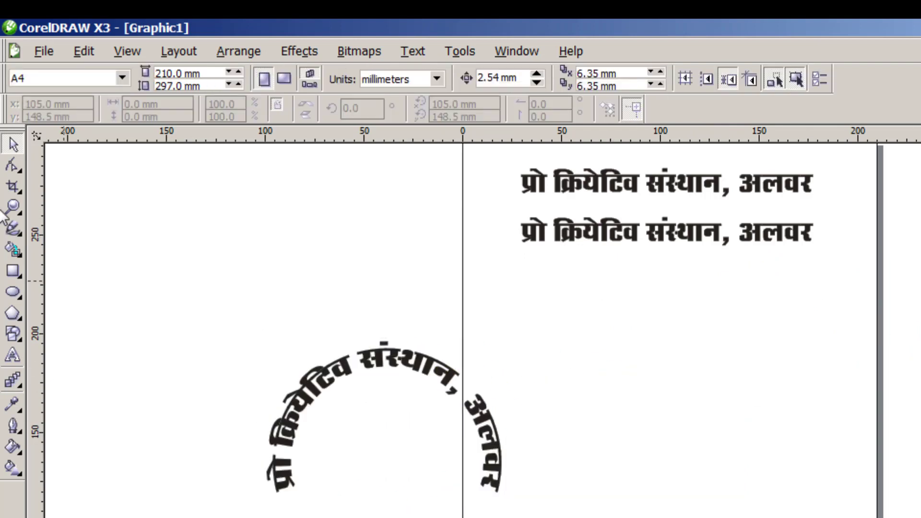
# Step: Draw a circle about 101 mm in diameter below the straight text lines and open it into an arc from 75 to 195 degrees
pyautogui.click(13, 291)
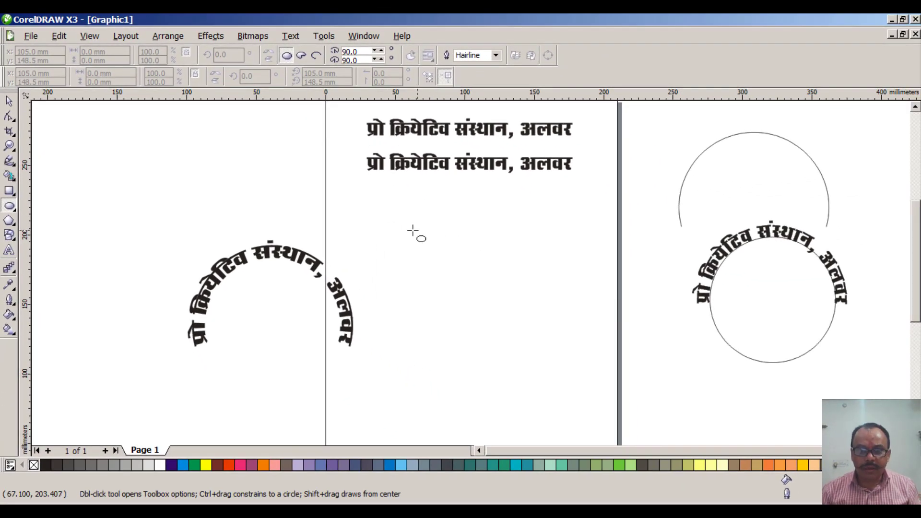
pyautogui.moveTo(400, 215)
pyautogui.mouseDown()
pyautogui.moveTo(493, 304)
pyautogui.moveTo(540, 333)
pyautogui.mouseUp()
pyautogui.click(9, 116)
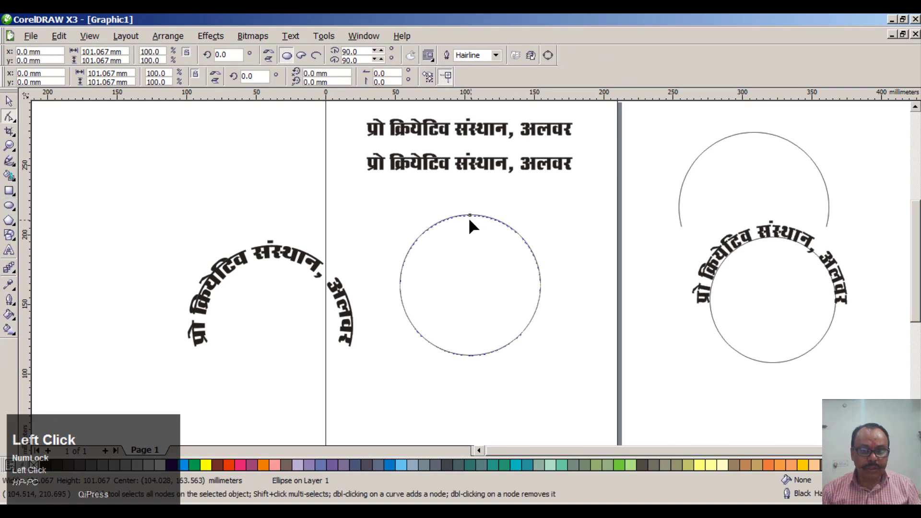
pyautogui.moveTo(469, 216); pyautogui.dragTo(528, 204)
pyautogui.hotkey('ctrl', 'space')
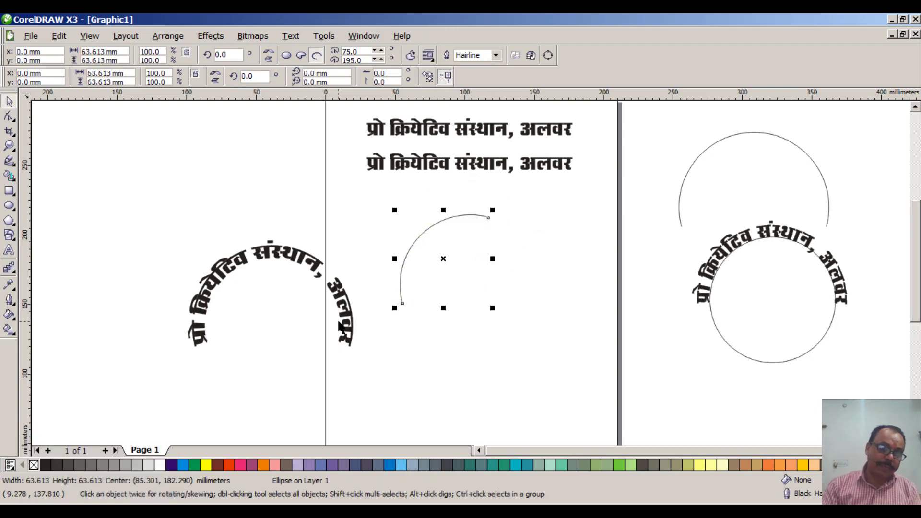
# Step: Apply the custom Hindi text brush to the new arc with the Artistic Media tool
pyautogui.click(441, 166)
pyautogui.click(9, 162)
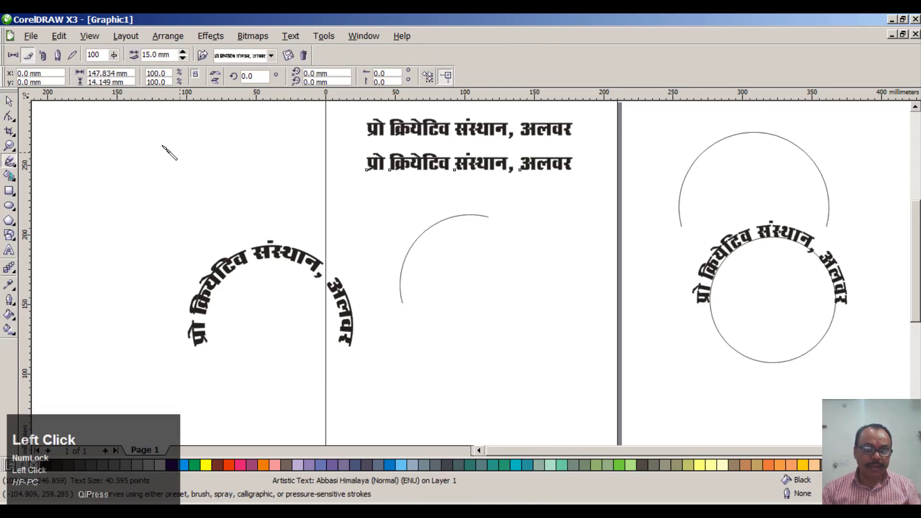
pyautogui.click(9, 102)
pyautogui.click(413, 240)
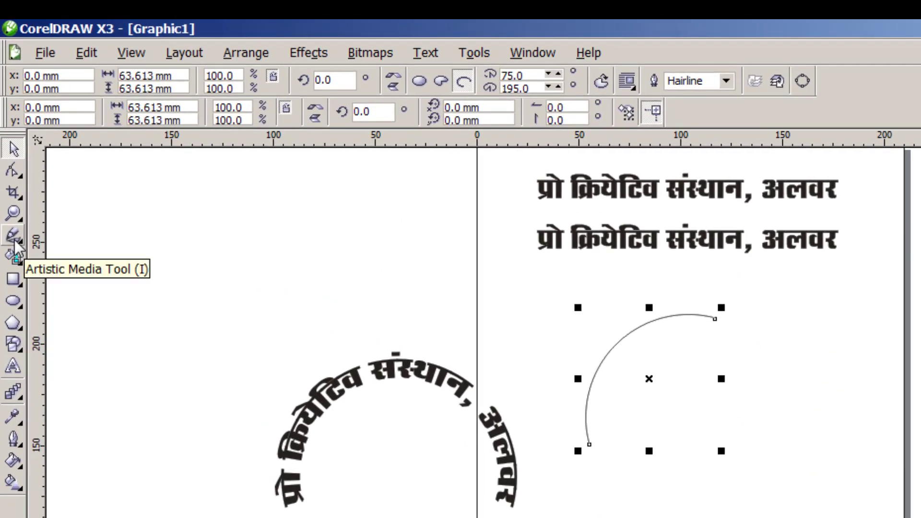
pyautogui.click(13, 237)
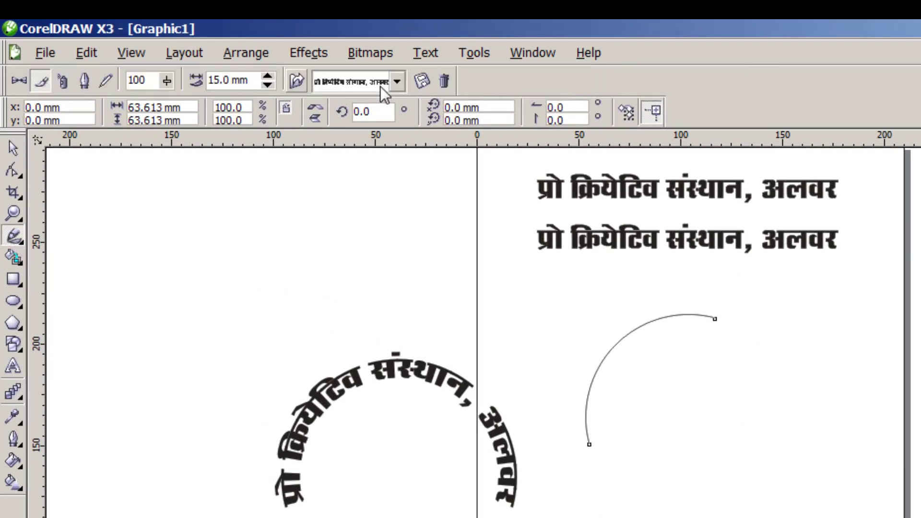
pyautogui.click(384, 82)
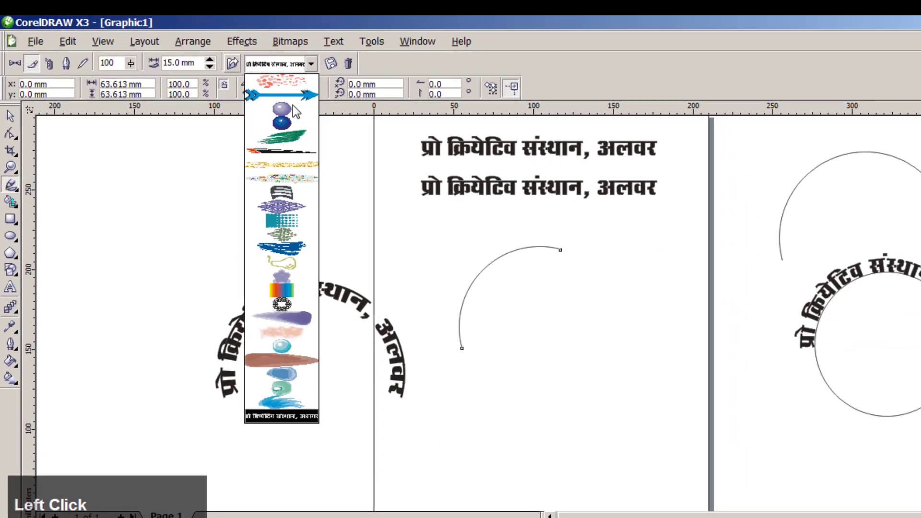
pyautogui.click(260, 408)
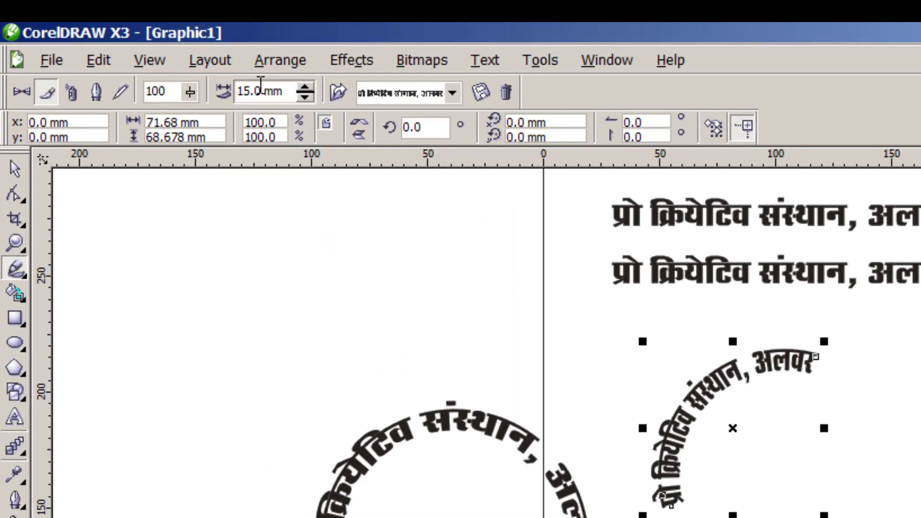
# Step: Set the Artistic Media width of the new arc's text to 10 mm
pyautogui.doubleClick(282, 88)
pyautogui.write('10')
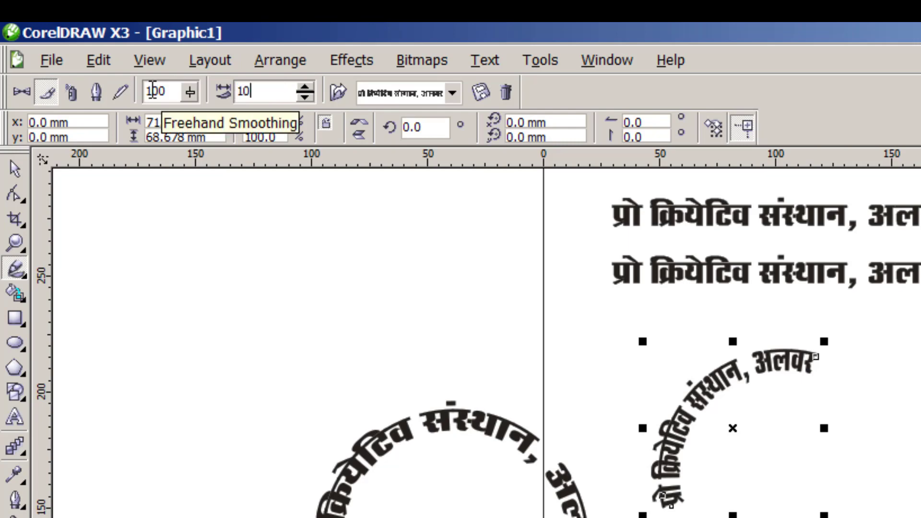
pyautogui.press('Return')
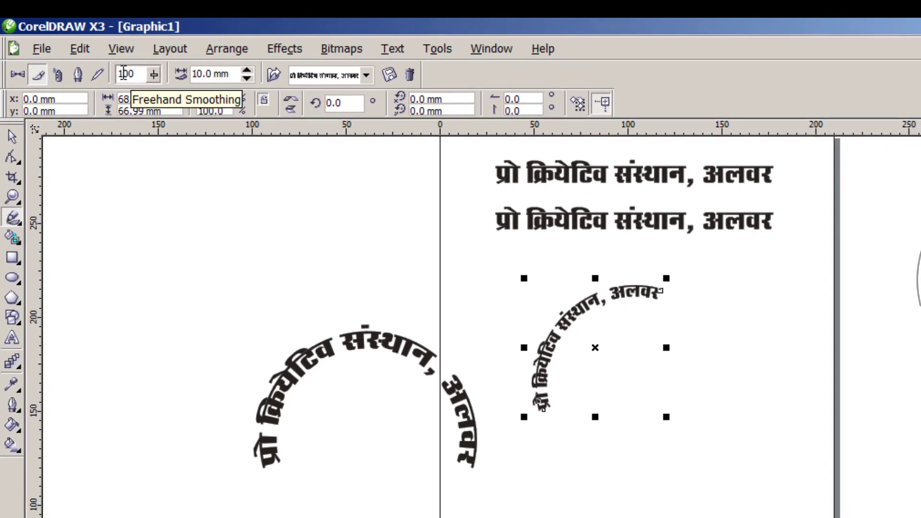
# Step: Draw a circle about 70 mm in diameter below the arc text and open it into a half circle from 0 to 180 degrees
pyautogui.click(12, 278)
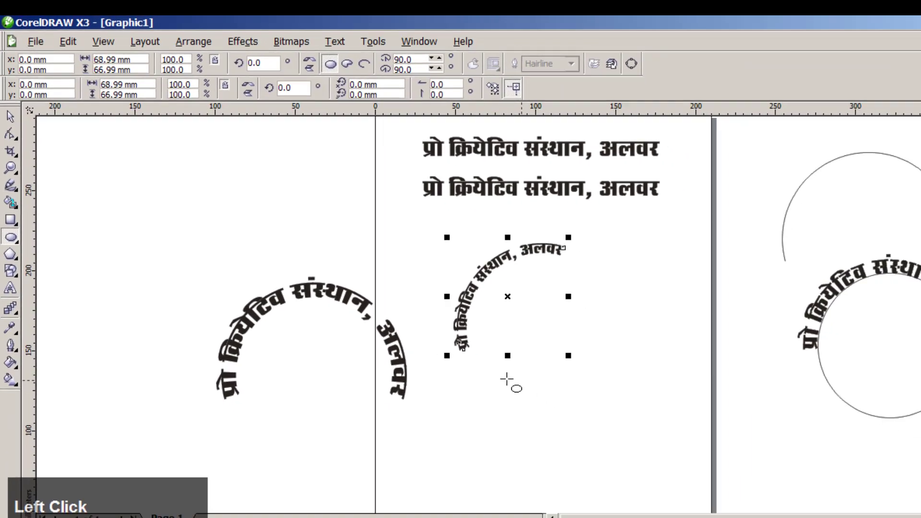
pyautogui.moveTo(463, 387)
pyautogui.mouseDown()
pyautogui.moveTo(570, 470)
pyautogui.moveTo(574, 499)
pyautogui.mouseUp()
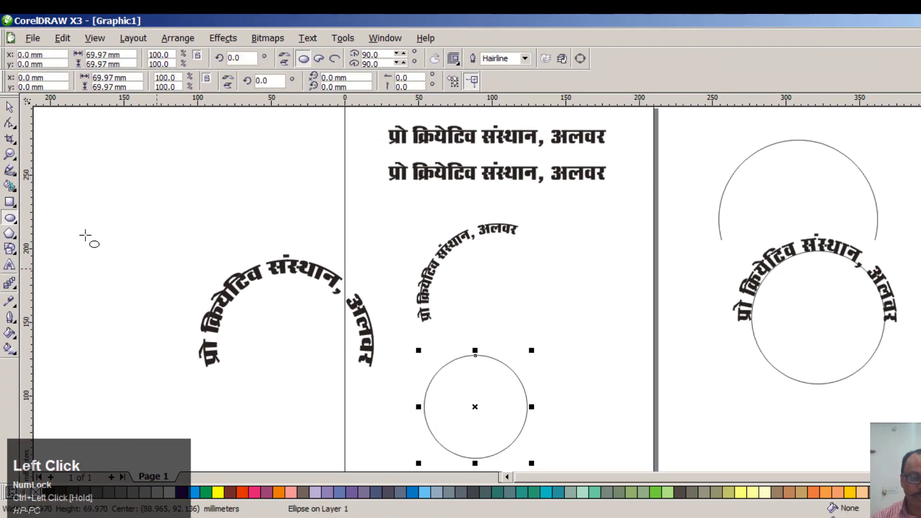
pyautogui.click(9, 124)
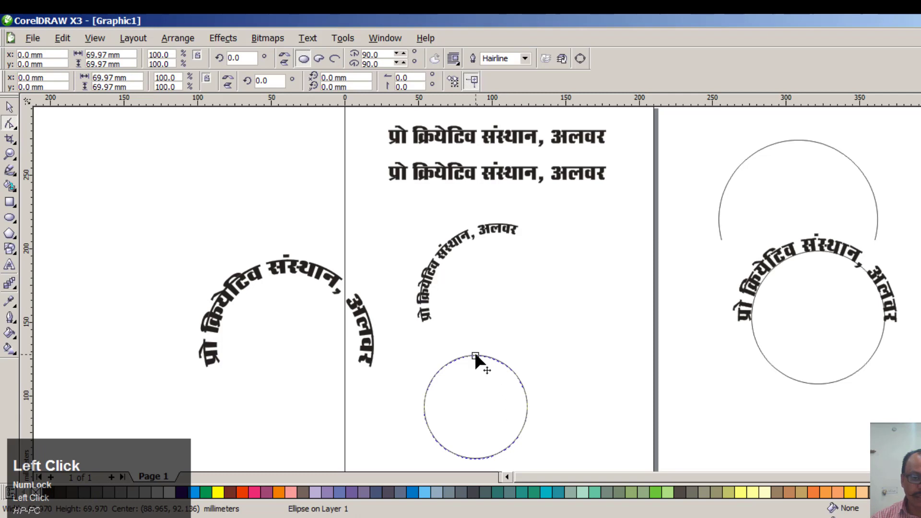
pyautogui.moveTo(476, 356); pyautogui.dragTo(397, 413)
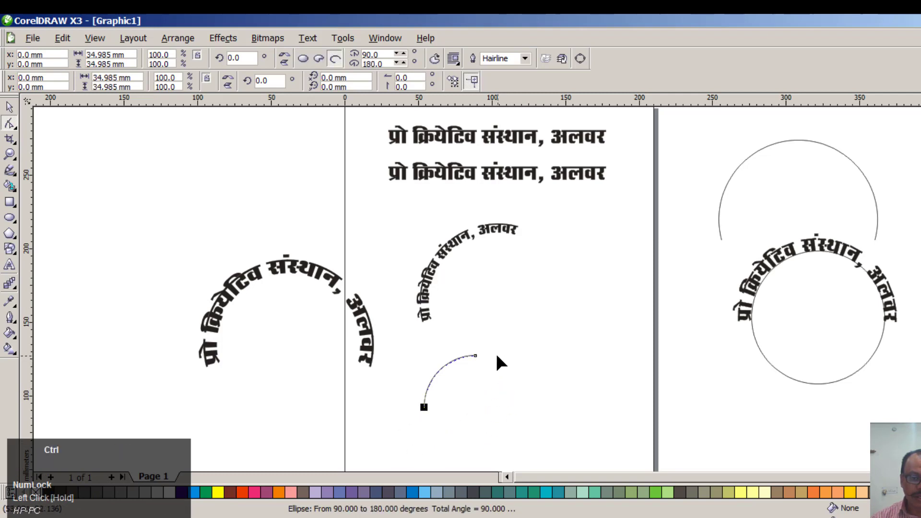
pyautogui.moveTo(475, 356); pyautogui.dragTo(545, 395)
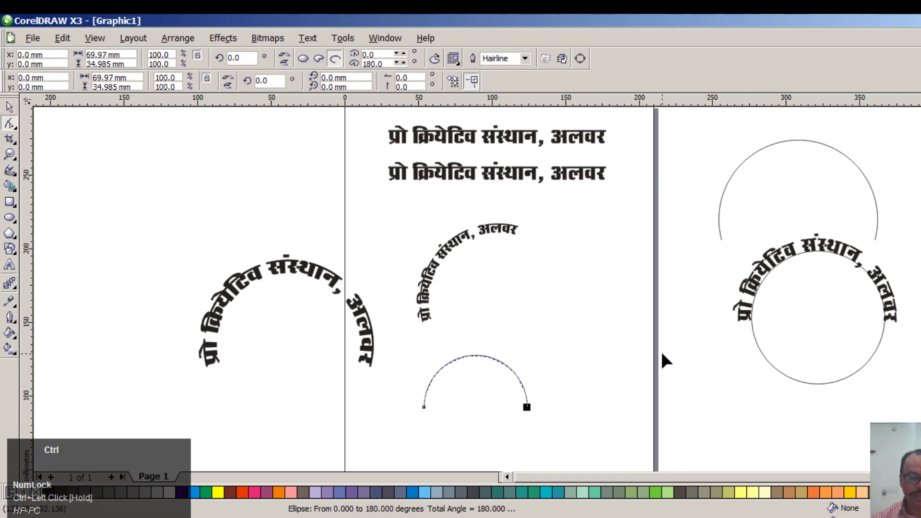
# Step: Apply the custom Hindi text brush at 10 mm width to the small half circle, and deselect it
pyautogui.hotkey('ctrl', 'space')
pyautogui.click(10, 170)
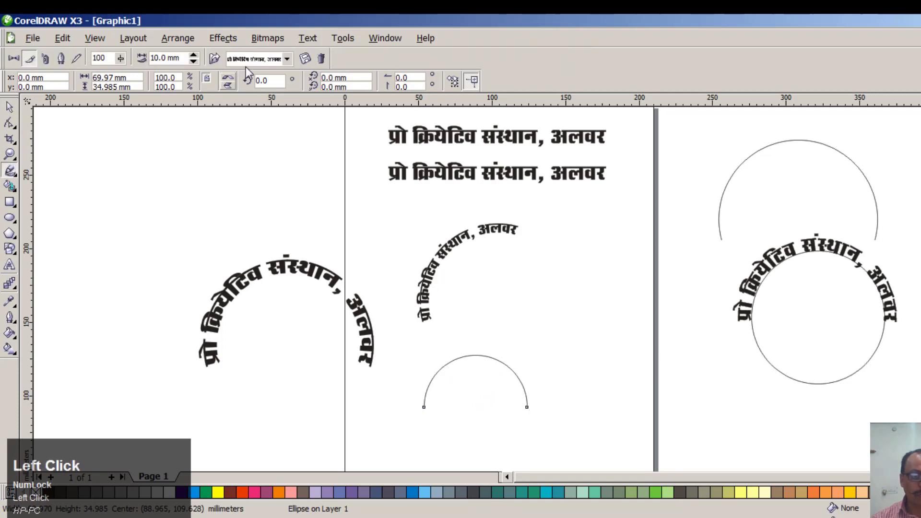
pyautogui.click(286, 59)
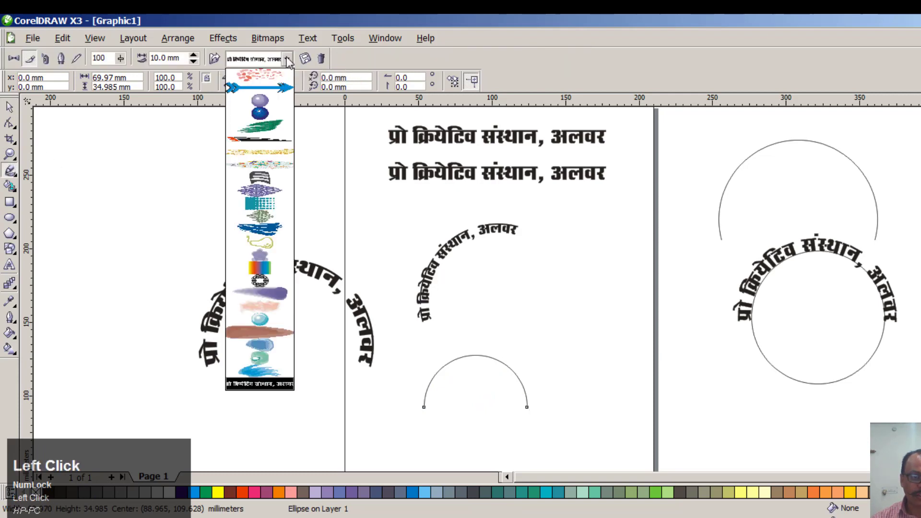
pyautogui.click(245, 385)
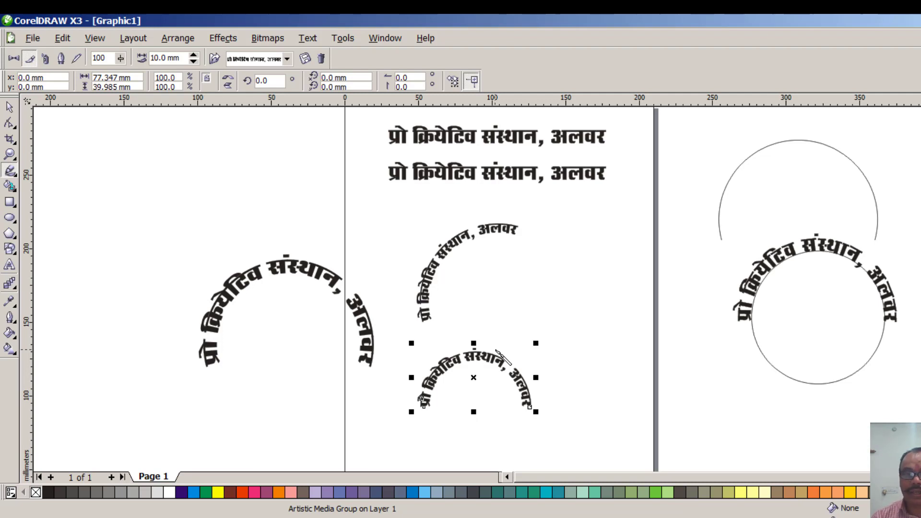
pyautogui.press('space')
pyautogui.click(604, 296)
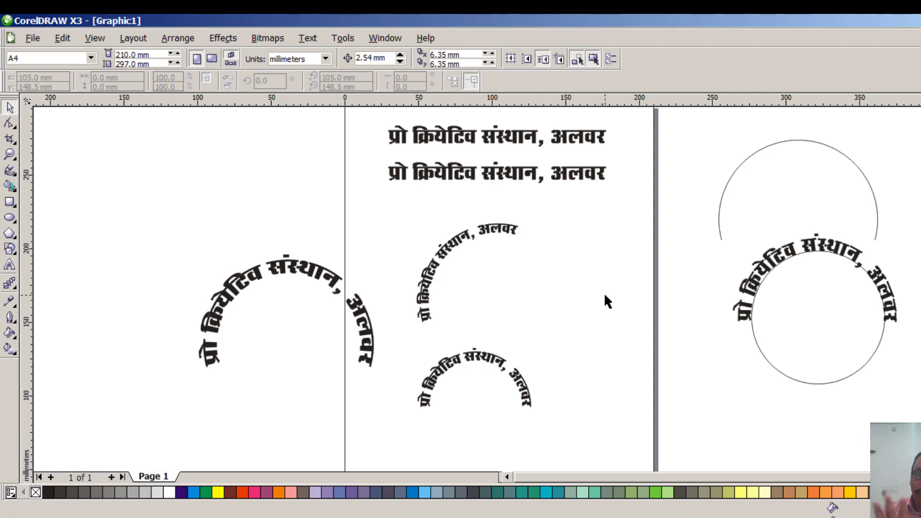
# Step: Delete all the arched text samples and leftover guide curves, keeping only the two straight text lines on the page
pyautogui.moveTo(114, 179); pyautogui.dragTo(750, 465)
pyautogui.press('Delete')
pyautogui.click(825, 247)
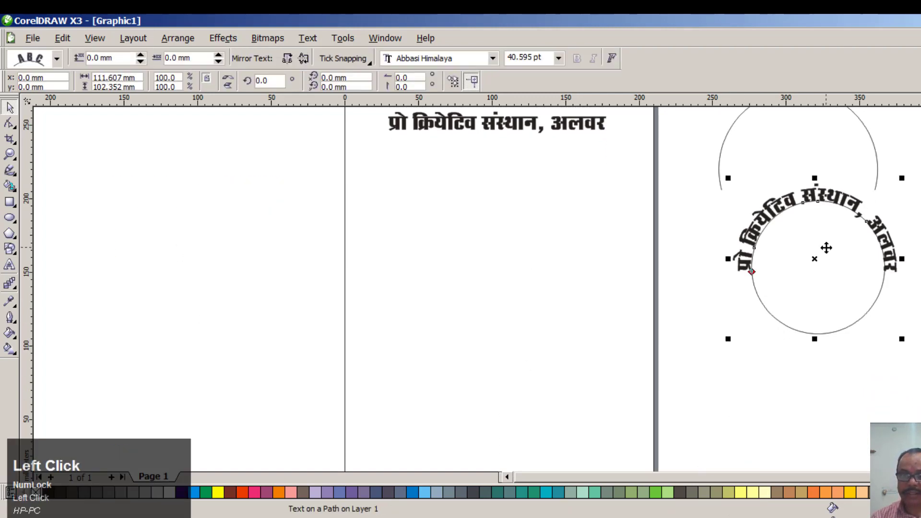
pyautogui.press('Delete')
pyautogui.hotkey('shift', 'F4')
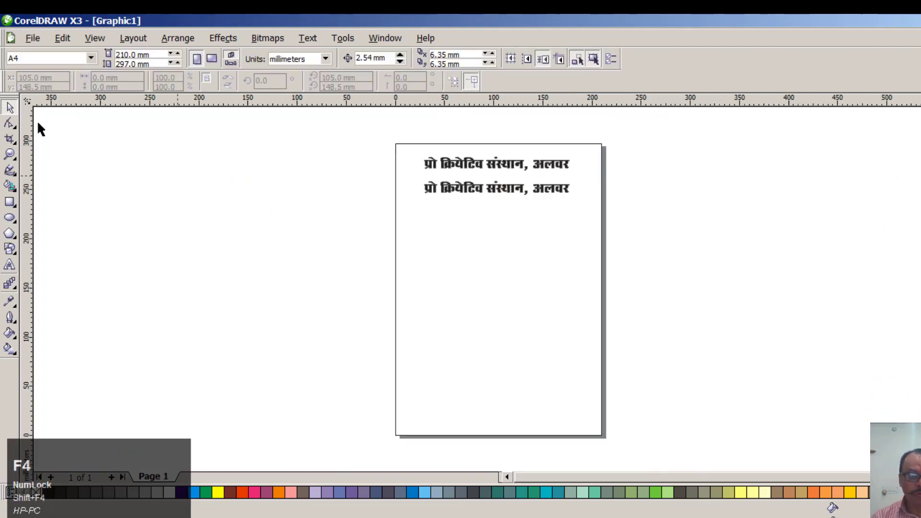
# Step: Draw a straight horizontal freehand line about 162 mm long across the page, below the two text lines
pyautogui.click(10, 172)
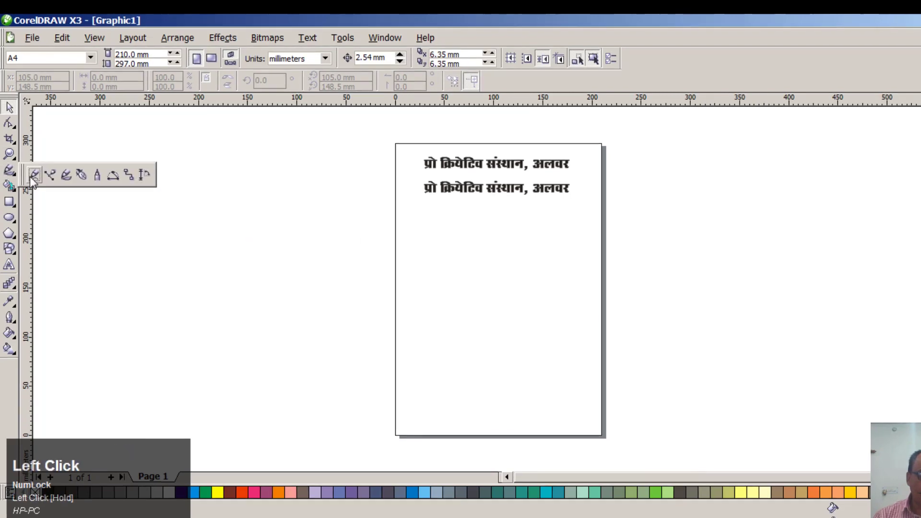
pyautogui.click(35, 175)
pyautogui.click(340, 217)
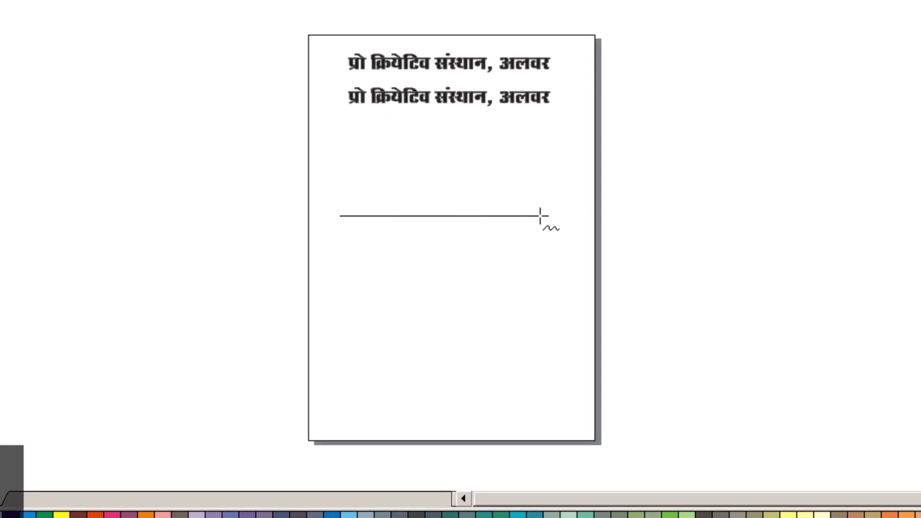
pyautogui.keyDown('ctrl'); pyautogui.click(561, 215); pyautogui.keyUp('ctrl')
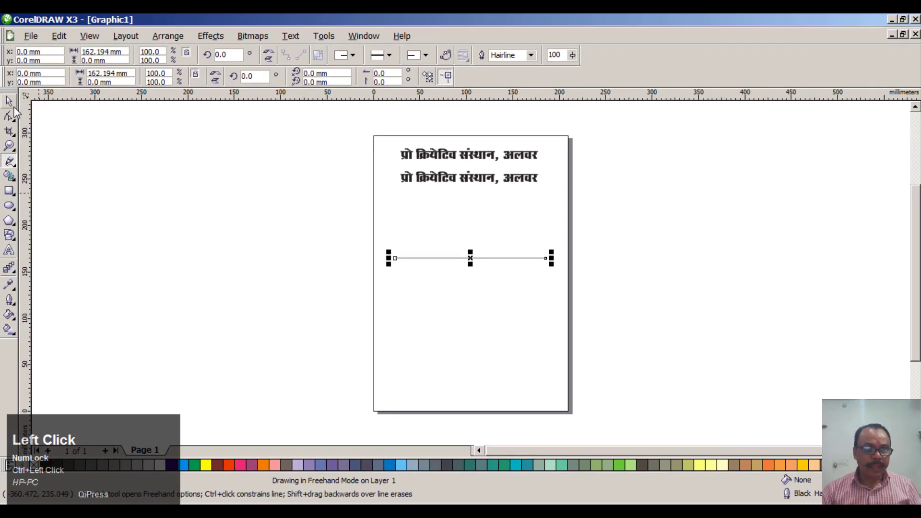
# Step: Convert the straight horizontal line to a curve and bend it with its node handles into an S-shaped wave about 30 mm high
pyautogui.click(9, 115)
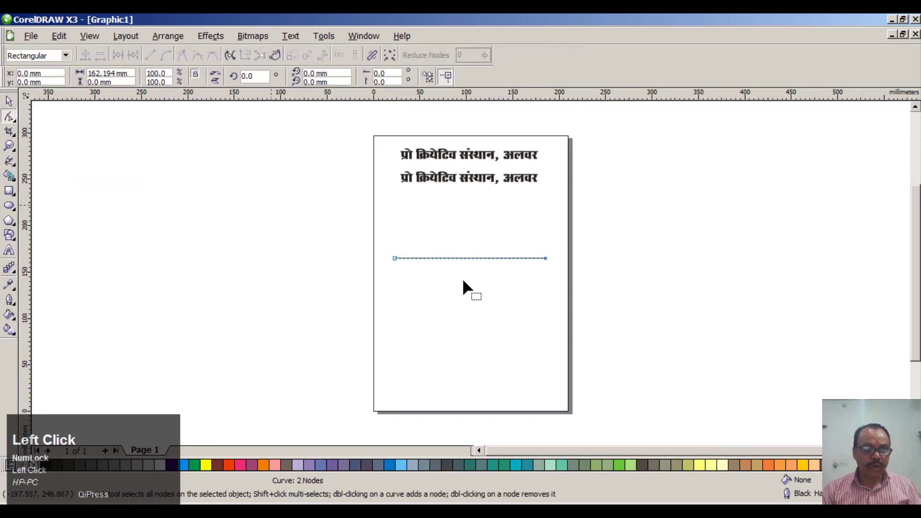
pyautogui.moveTo(349, 230); pyautogui.dragTo(621, 354)
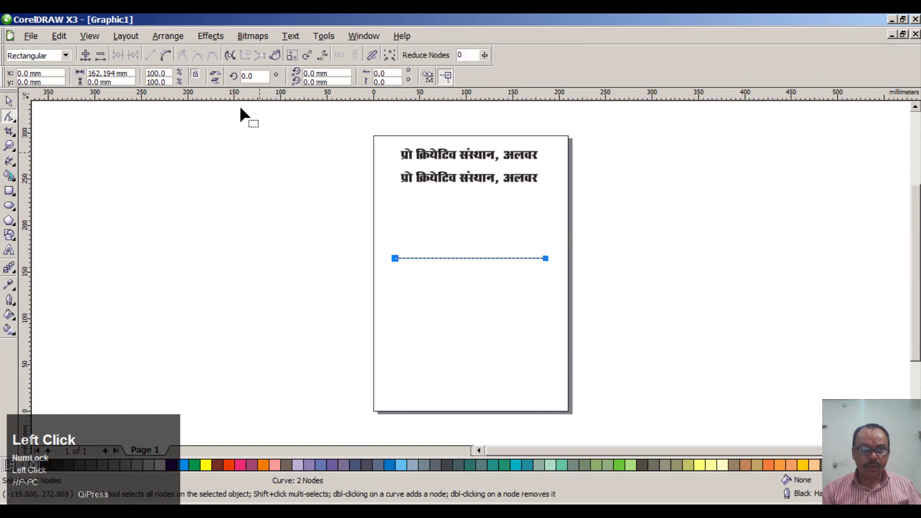
pyautogui.click(165, 59)
pyautogui.moveTo(349, 231); pyautogui.dragTo(449, 220)
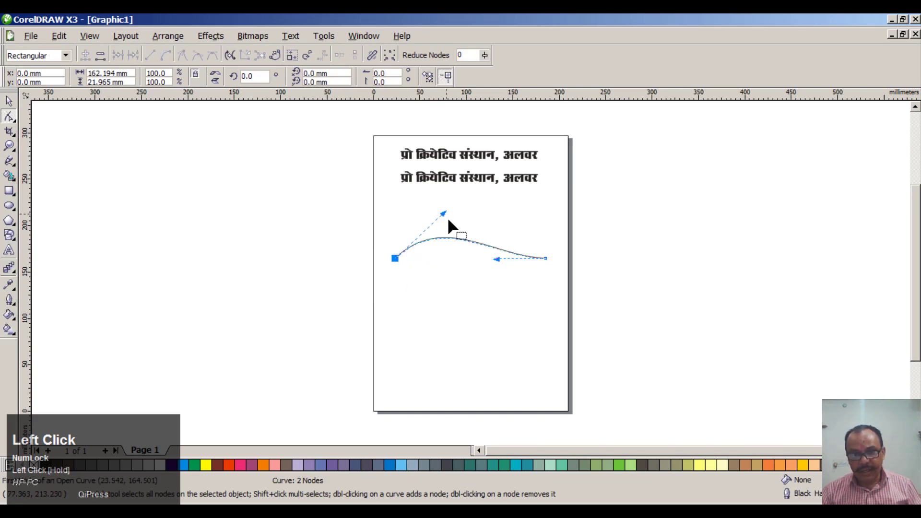
pyautogui.moveTo(497, 260); pyautogui.dragTo(505, 305)
pyautogui.moveTo(444, 211); pyautogui.dragTo(446, 205)
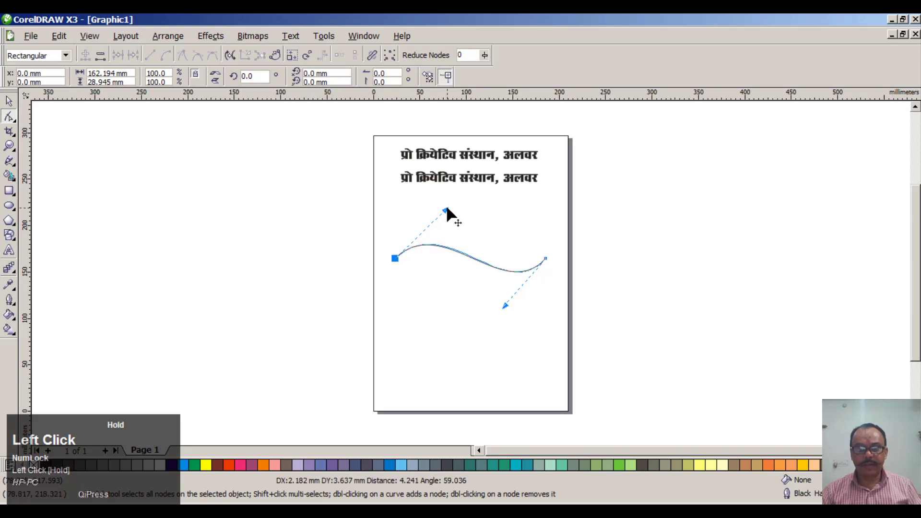
pyautogui.press('space')
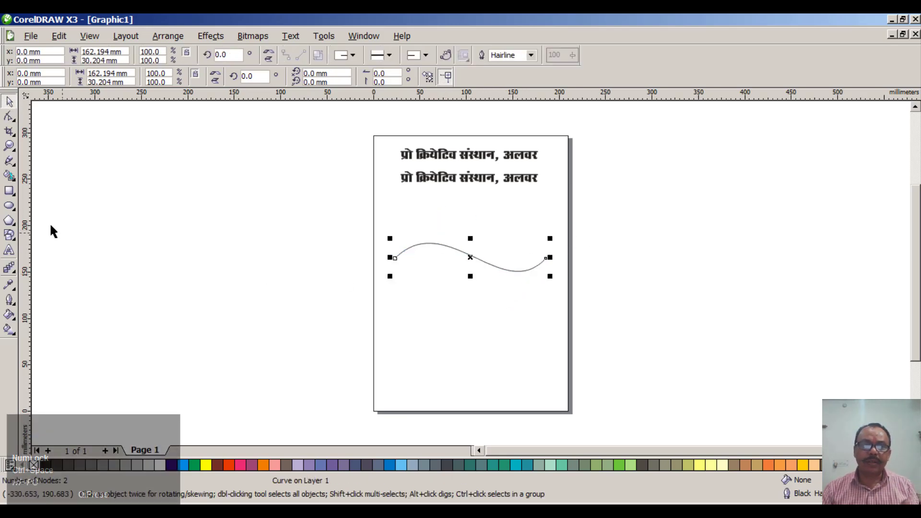
# Step: Apply the custom Hindi text brush to the wavy curve with the Artistic Media tool at 10 mm width
pyautogui.click(9, 174)
pyautogui.click(9, 164)
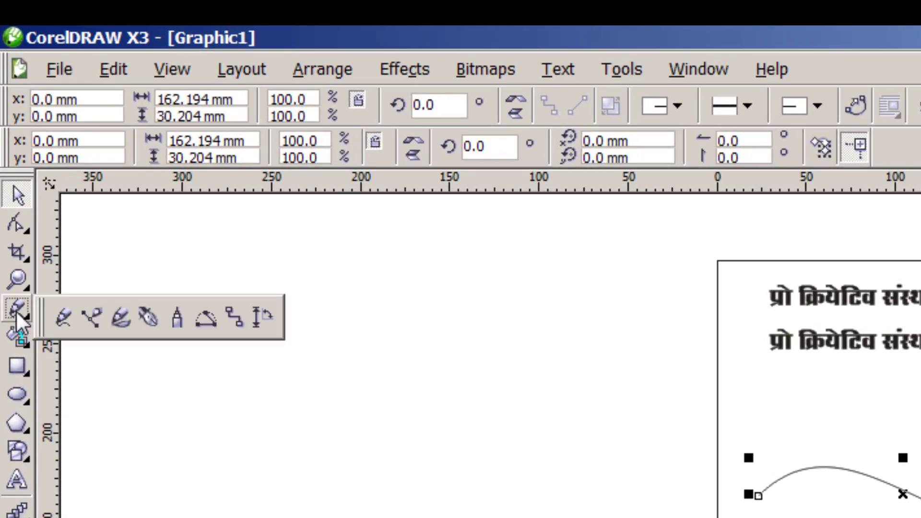
pyautogui.click(122, 321)
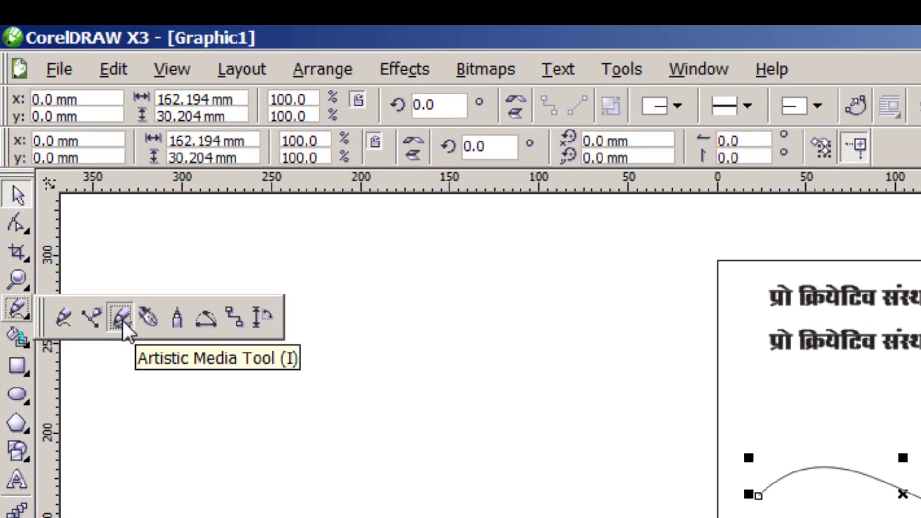
pyautogui.click(121, 319)
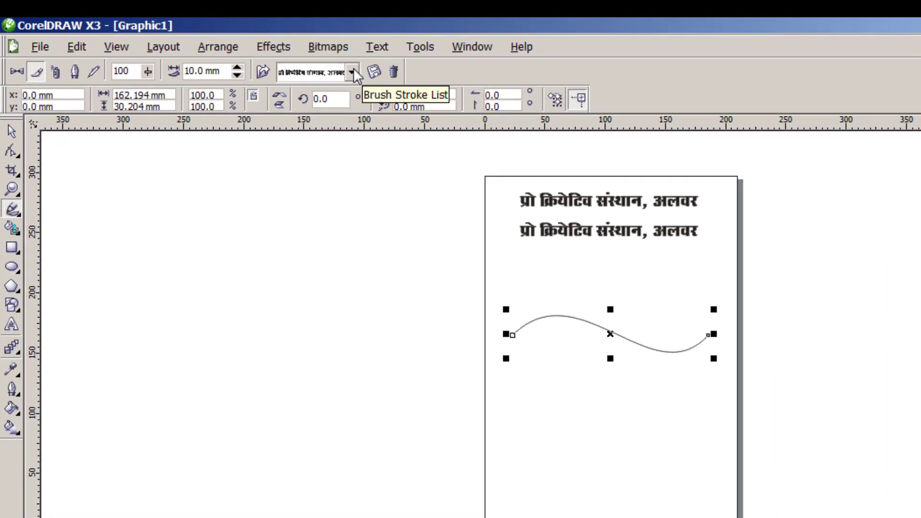
pyautogui.click(353, 70)
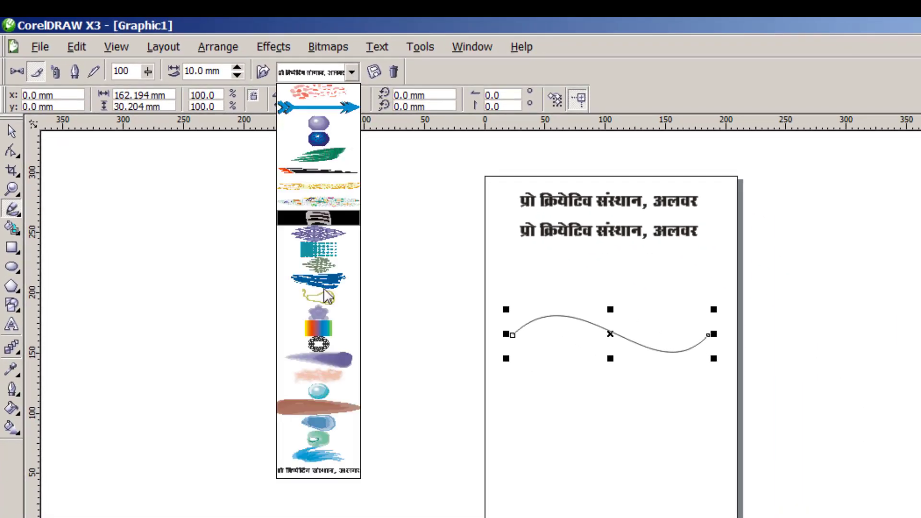
pyautogui.click(338, 472)
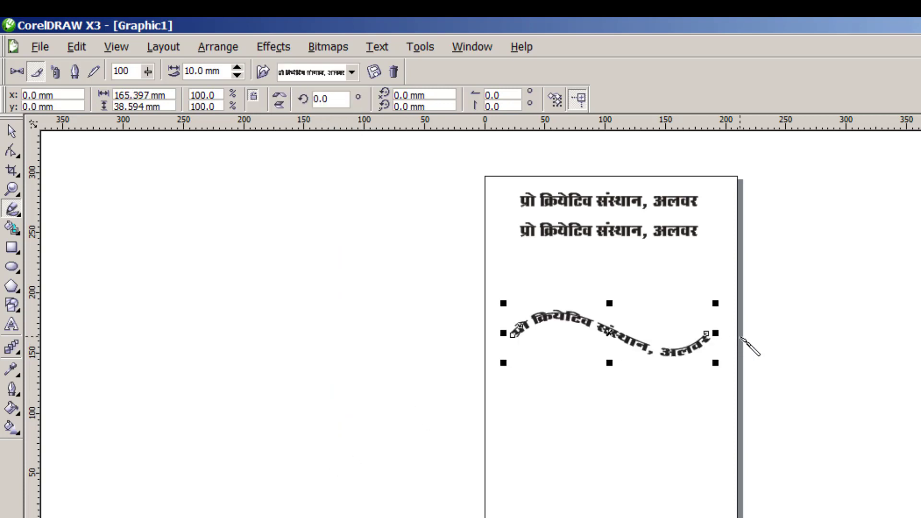
# Step: Set the brush width of the wavy text to 15 mm and deselect it
pyautogui.click(202, 70)
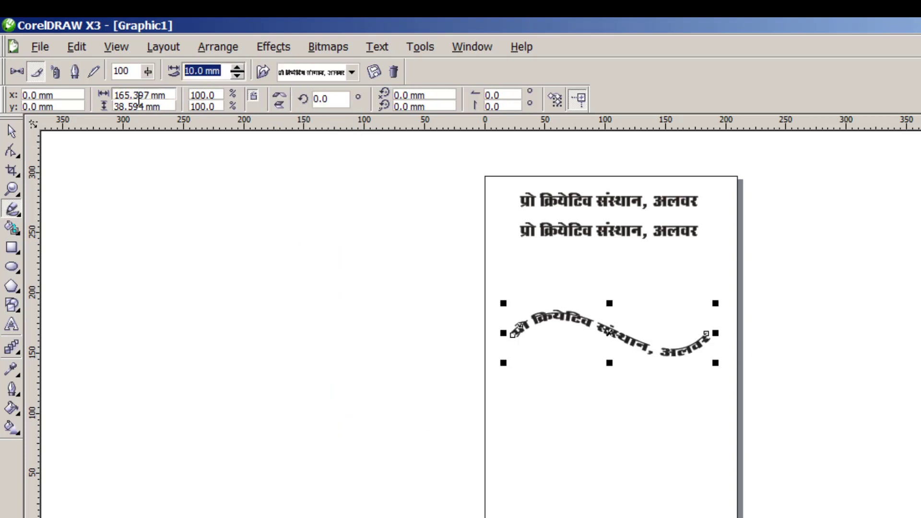
pyautogui.write('15')
pyautogui.press('Return')
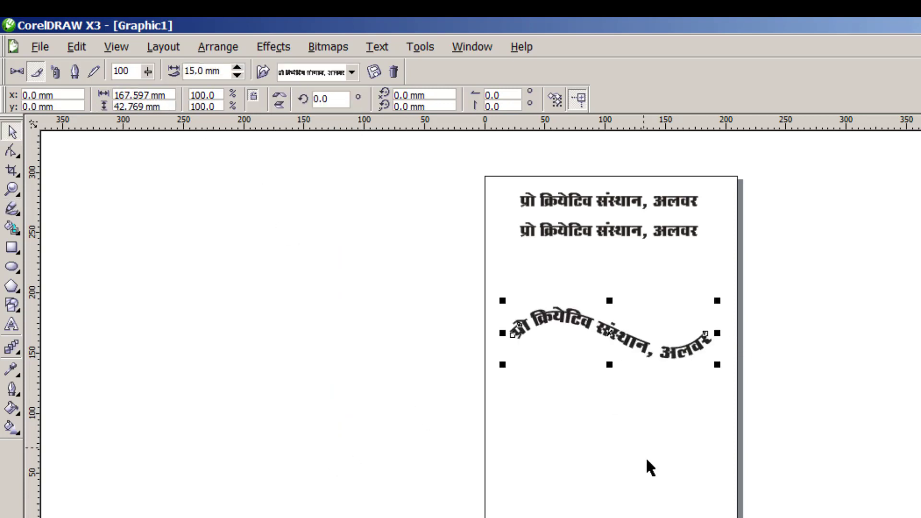
pyautogui.click(672, 489)
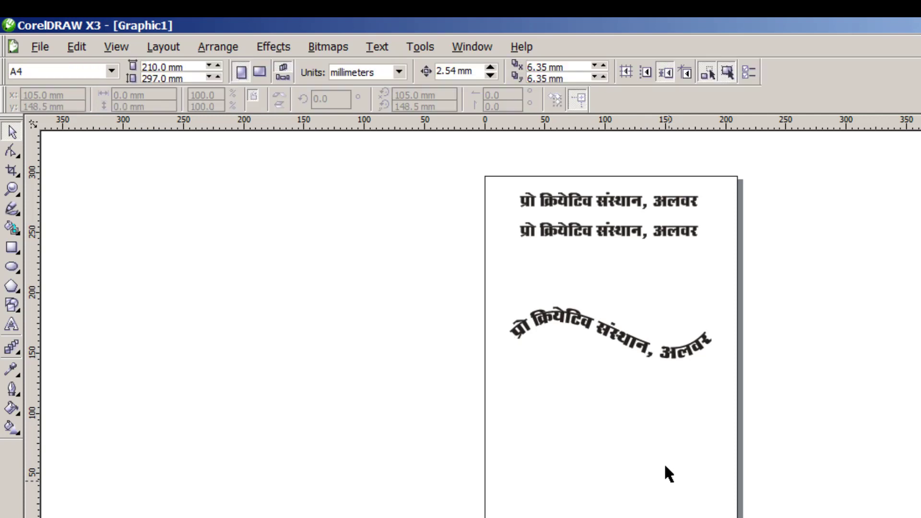
# Step: Move the wavy text slightly upward and break the brush artwork apart from its guide curve
pyautogui.click(649, 347)
pyautogui.moveTo(649, 347); pyautogui.dragTo(643, 327)
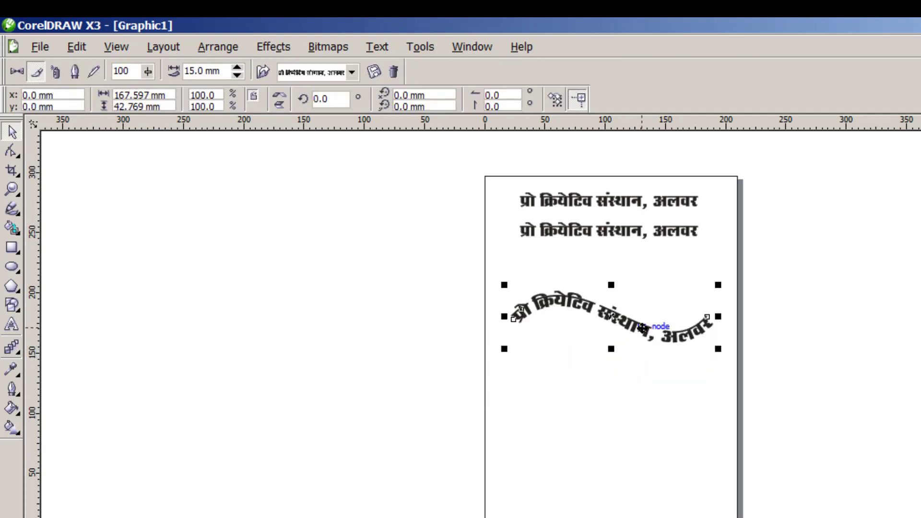
pyautogui.hotkey('ctrl', 'k')
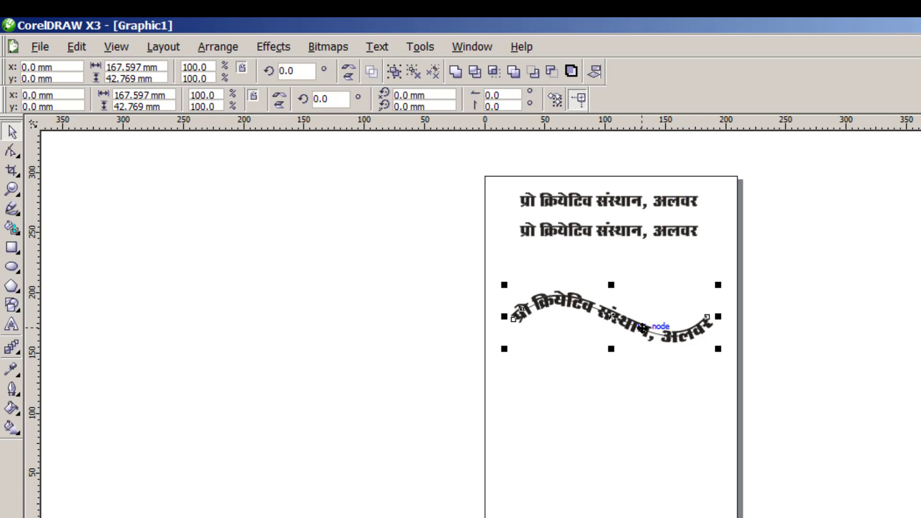
# Step: Move the separated wavy text below its guide curve, fill it with orange, and deselect it
pyautogui.click(627, 356)
pyautogui.moveTo(640, 336); pyautogui.dragTo(636, 365)
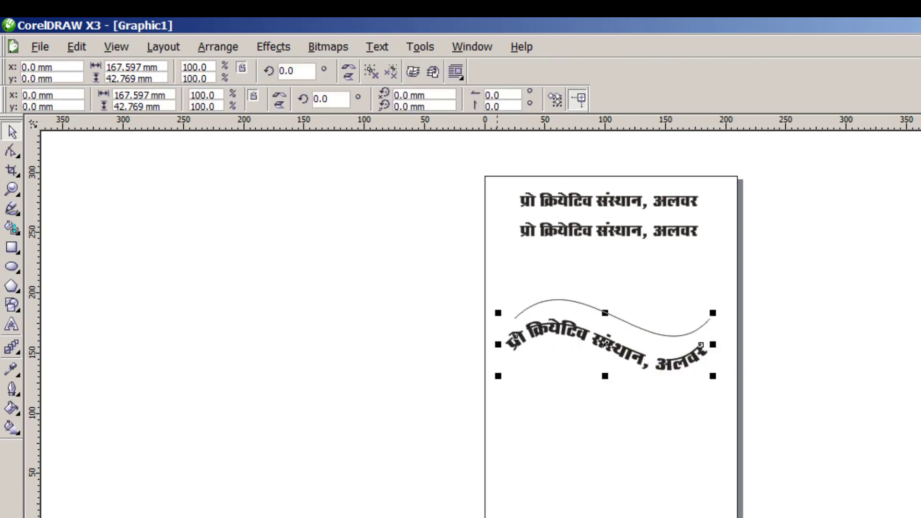
pyautogui.click(642, 450)
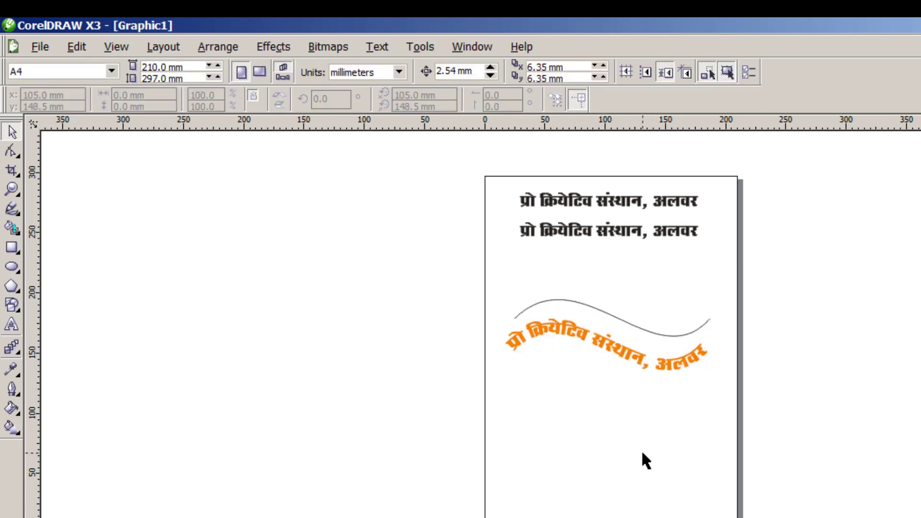
pyautogui.click(637, 362)
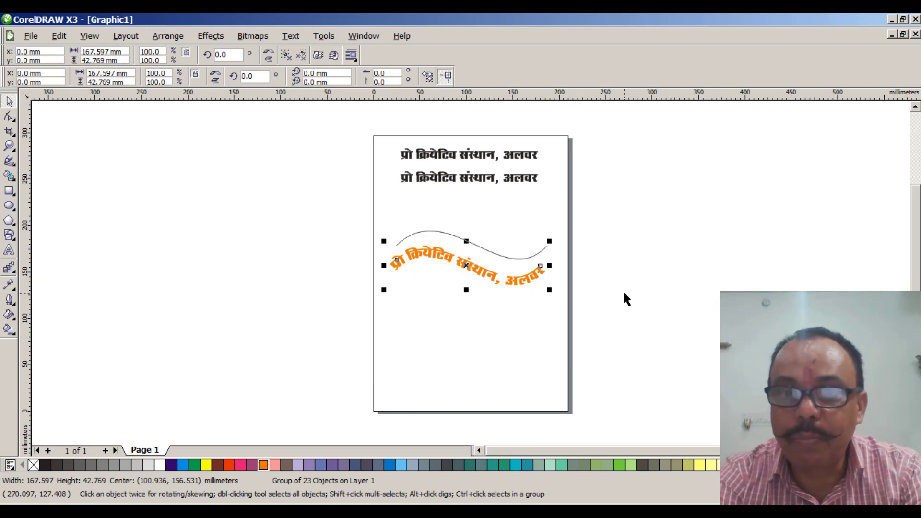
pyautogui.click(626, 299)
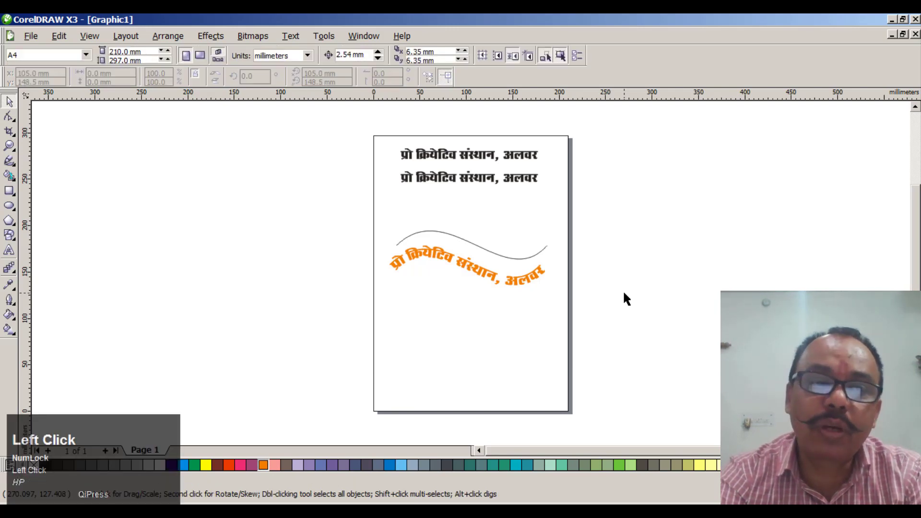